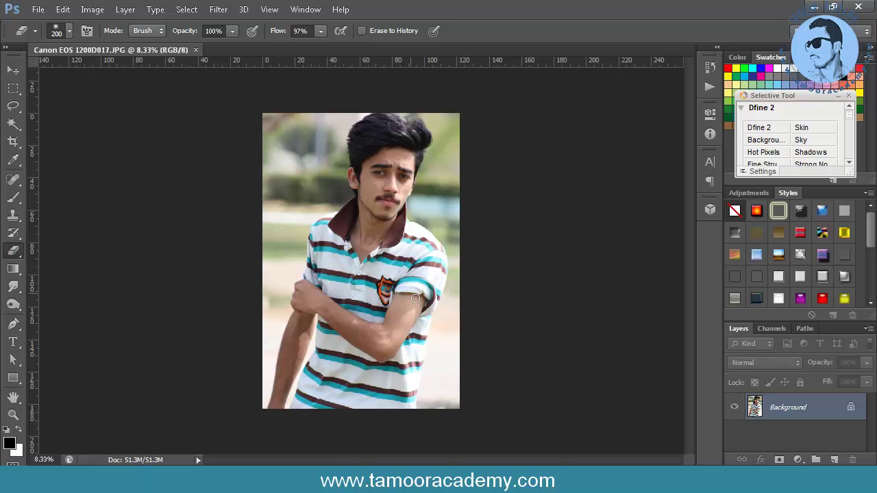
{"action": "key", "text": "z"}
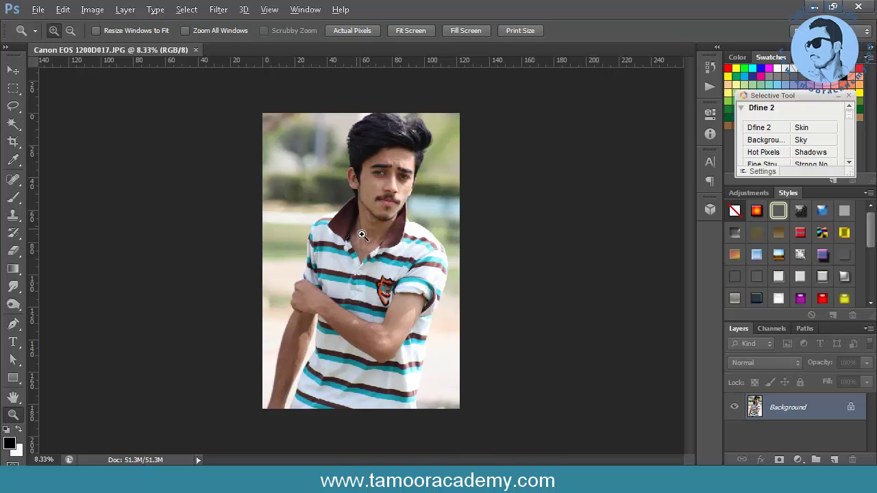
{"action": "left_click", "coordinate": [363, 233]}
{"action": "left_click", "coordinate": [372, 218], "text": "alt"}
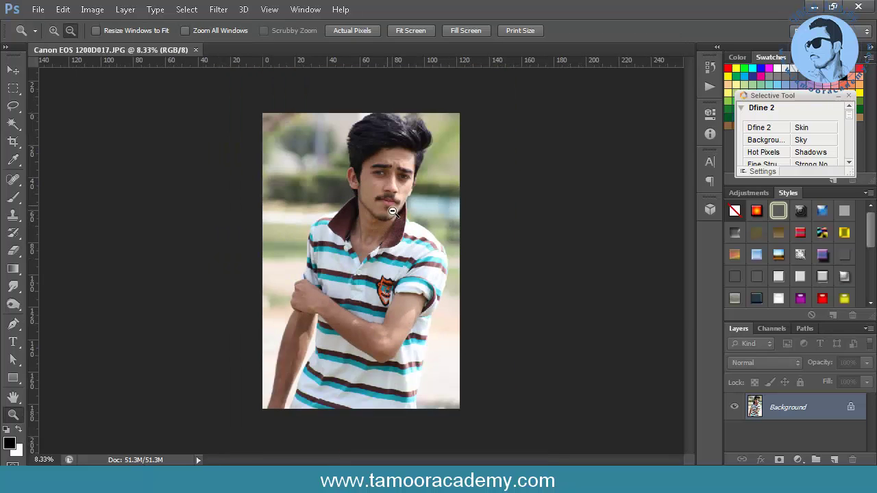
{"action": "left_click", "coordinate": [392, 213]}
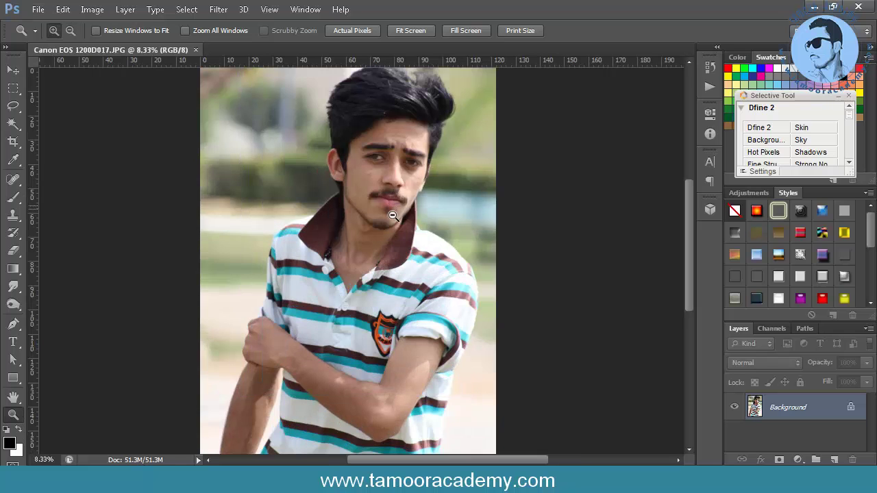
{"action": "left_click", "coordinate": [393, 215], "text": "alt"}
{"action": "left_click", "coordinate": [393, 216]}
{"action": "left_click", "coordinate": [392, 216], "text": "alt"}
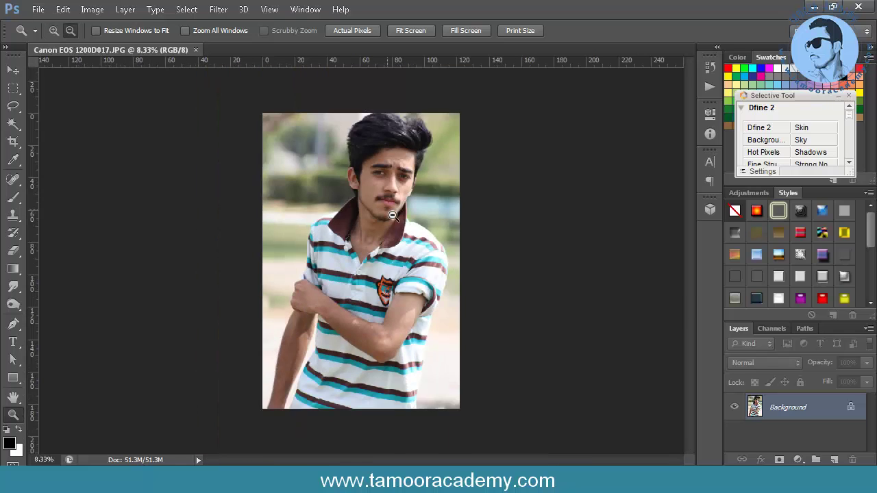
{"action": "left_click", "coordinate": [392, 216]}
{"action": "left_click", "coordinate": [393, 216]}
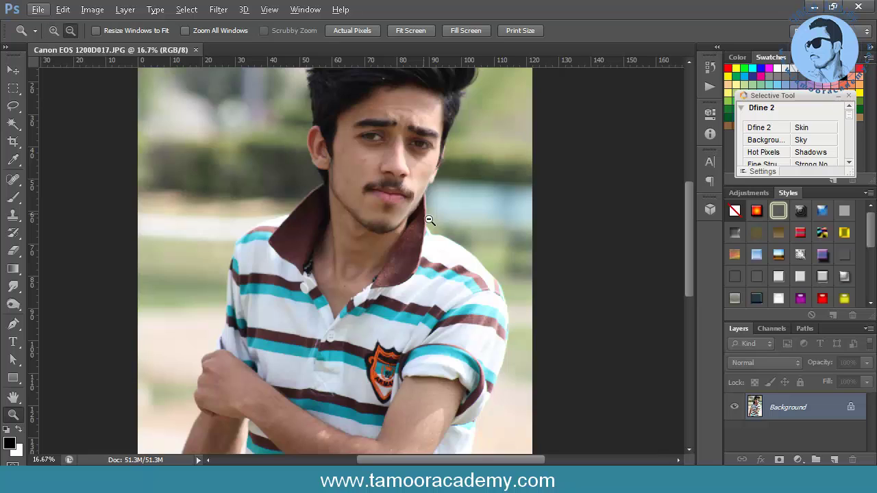
{"action": "left_click", "coordinate": [453, 233], "text": "alt"}
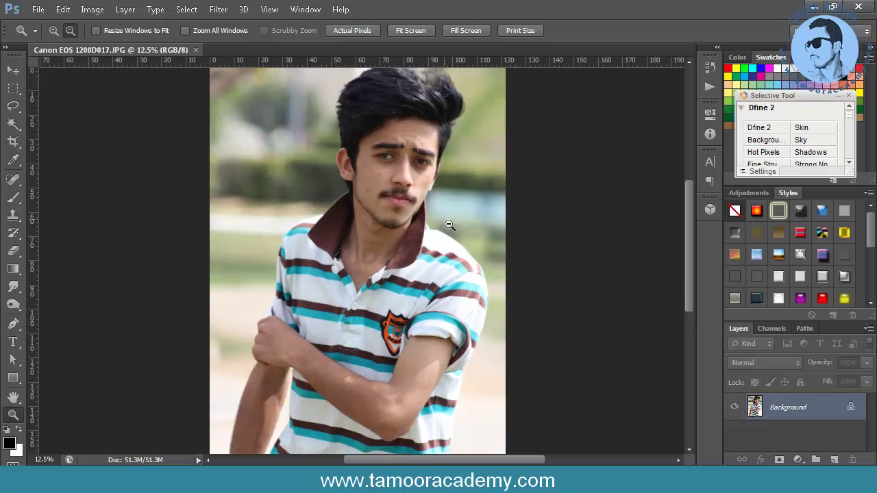
- Select the man's head, collar, striped shirt and both arms with the Quick Selection tool
{"action": "left_click", "coordinate": [14, 106]}
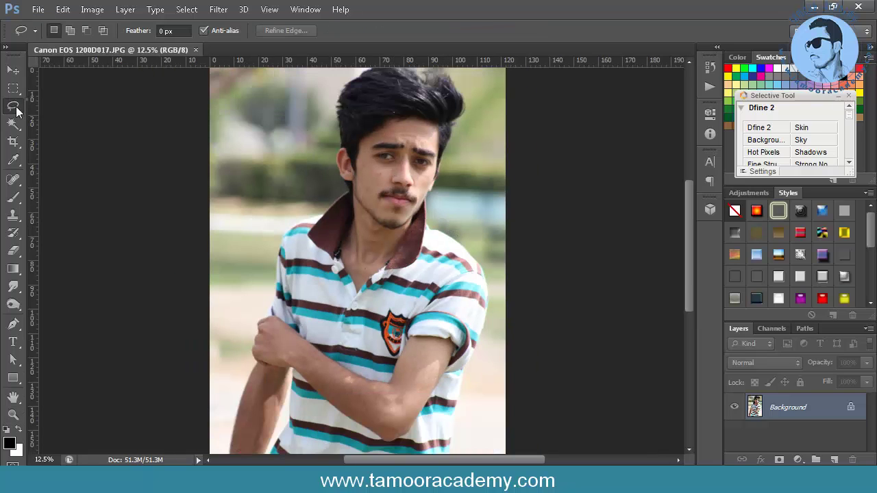
{"action": "left_click", "coordinate": [17, 118]}
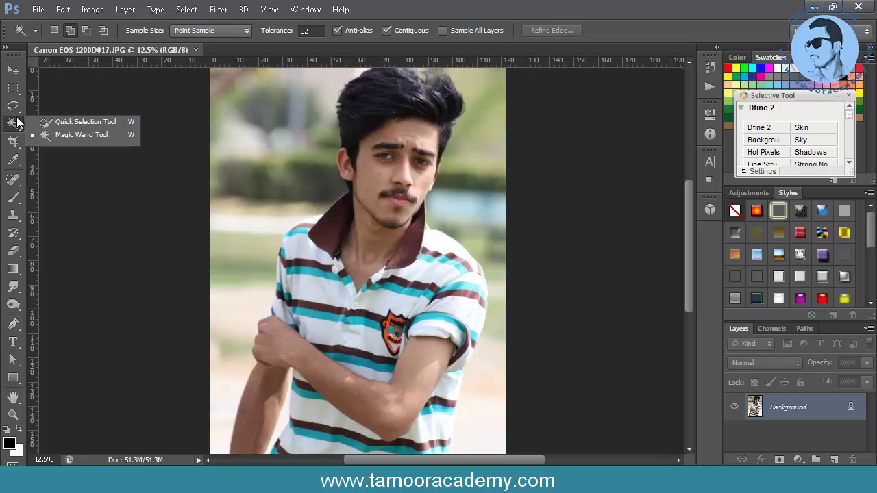
{"action": "left_click", "coordinate": [58, 123]}
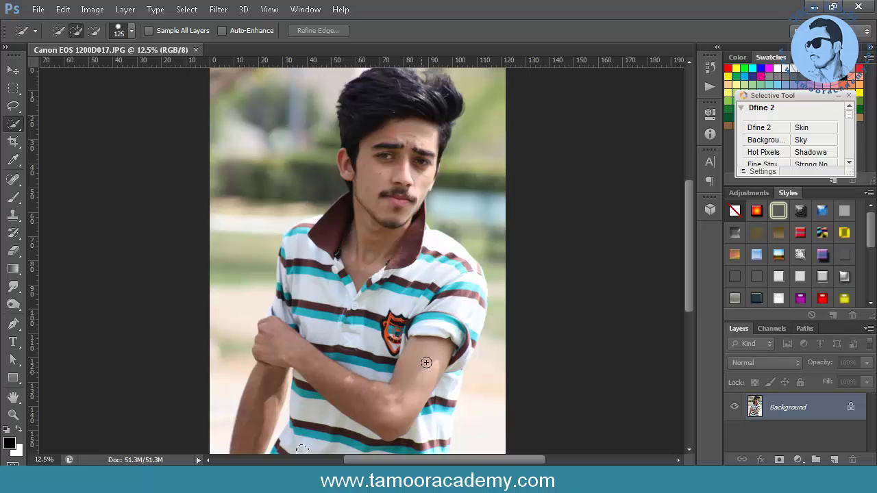
{"action": "mouse_move", "coordinate": [427, 363]}
{"action": "left_mouse_down"}
{"action": "mouse_move", "coordinate": [407, 270]}
{"action": "mouse_move", "coordinate": [396, 261]}
{"action": "mouse_move", "coordinate": [395, 194]}
{"action": "mouse_move", "coordinate": [404, 98]}
{"action": "mouse_move", "coordinate": [440, 80]}
{"action": "left_mouse_up"}
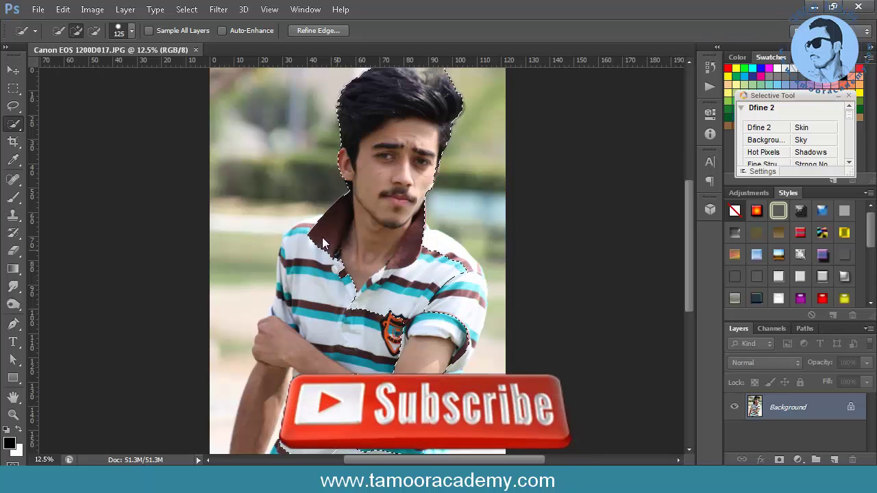
{"action": "mouse_move", "coordinate": [320, 255]}
{"action": "left_mouse_down"}
{"action": "mouse_move", "coordinate": [311, 256]}
{"action": "mouse_move", "coordinate": [352, 282]}
{"action": "mouse_move", "coordinate": [393, 364]}
{"action": "left_mouse_up"}
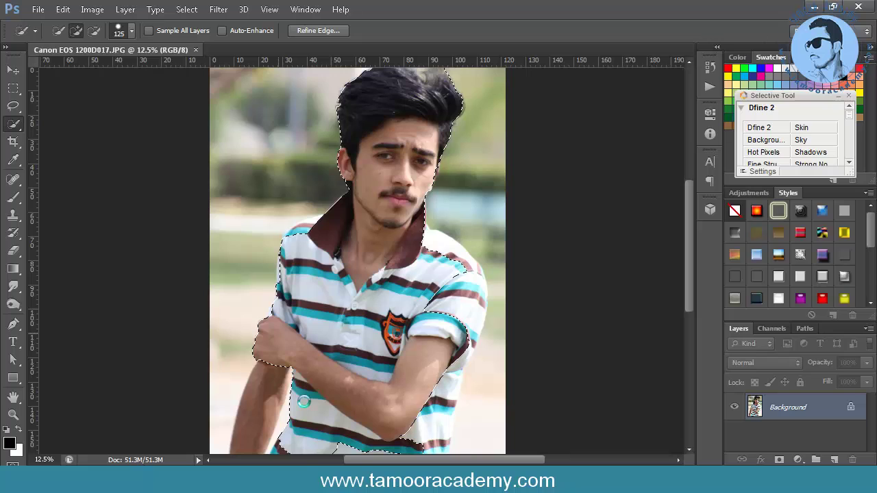
{"action": "mouse_move", "coordinate": [296, 424]}
{"action": "left_mouse_down"}
{"action": "mouse_move", "coordinate": [302, 404]}
{"action": "mouse_move", "coordinate": [302, 453]}
{"action": "left_mouse_up"}
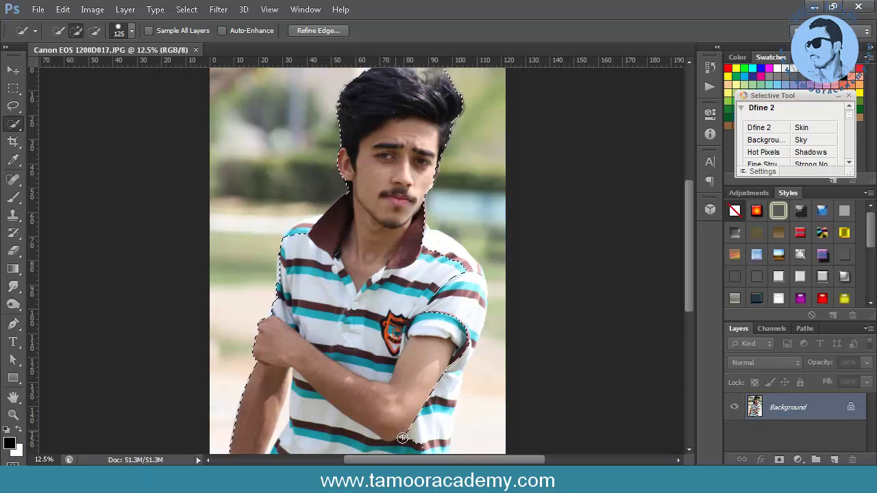
- Extend the selection over the shirt below the bent elbow and subtract the background strip included beside the body
{"action": "left_click_drag", "start_coordinate": [402, 438], "coordinate": [449, 458]}
{"action": "left_click_drag", "start_coordinate": [443, 453], "coordinate": [450, 364]}
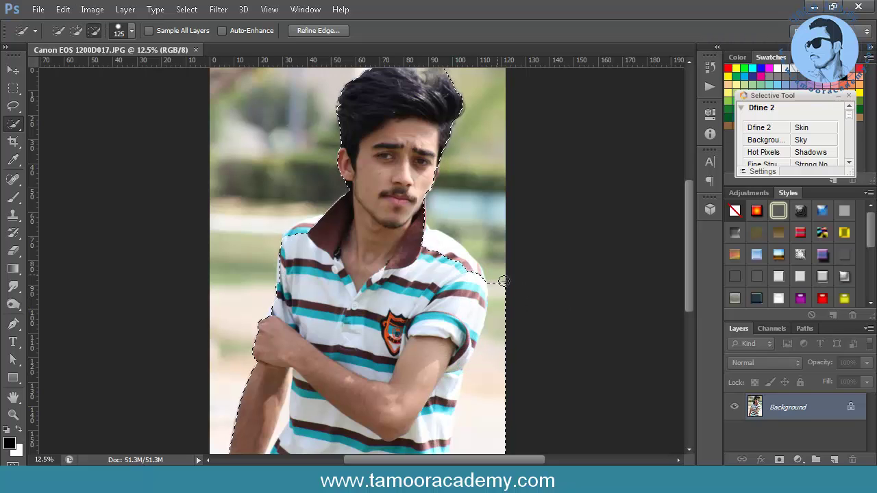
{"action": "mouse_move", "coordinate": [511, 310]}
{"action": "left_mouse_down"}
{"action": "mouse_move", "coordinate": [482, 378]}
{"action": "mouse_move", "coordinate": [511, 401]}
{"action": "mouse_move", "coordinate": [513, 389]}
{"action": "mouse_move", "coordinate": [505, 390]}
{"action": "mouse_move", "coordinate": [511, 451]}
{"action": "left_mouse_up"}
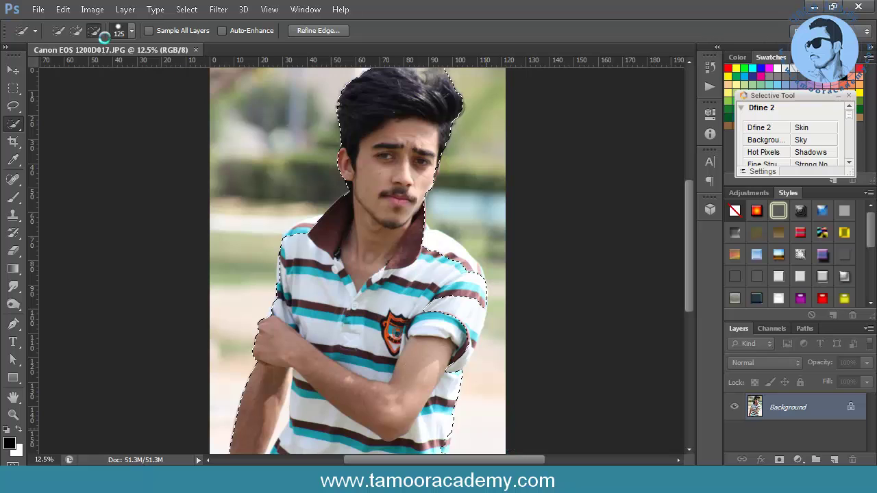
- Add the missing rolled sleeve, adjoining shirt side and shoulder to the man's selection
{"action": "left_click", "coordinate": [77, 31]}
{"action": "left_click_drag", "start_coordinate": [463, 364], "coordinate": [484, 306]}
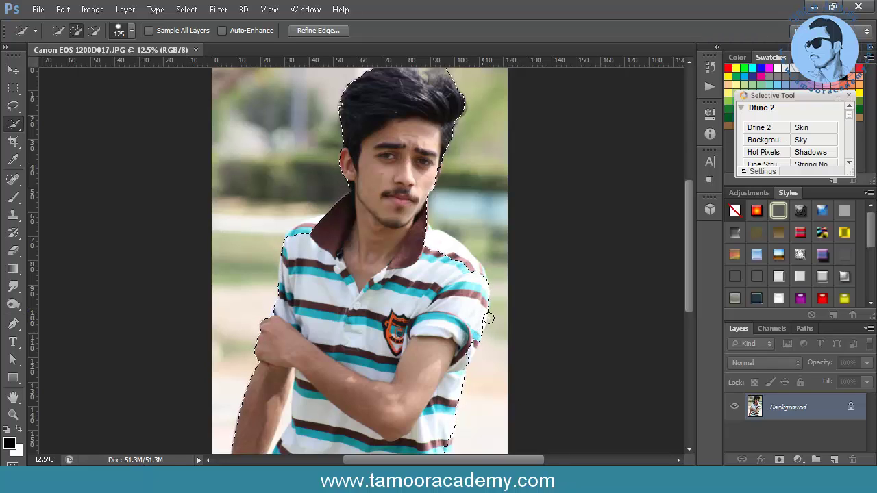
{"action": "left_click", "coordinate": [475, 353]}
{"action": "left_click", "coordinate": [446, 446]}
{"action": "left_click", "coordinate": [467, 265]}
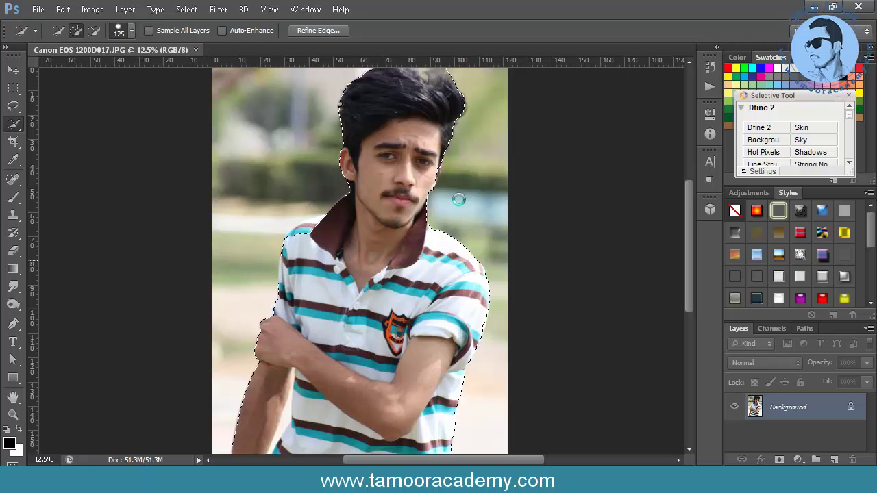
- Refine the selection edge along the temple and the ear using a 60-pixel Quick Selection brush
{"action": "key", "text": "z"}
{"action": "scroll", "coordinate": [437, 171], "scroll_direction": "up", "scroll_amount": 4}
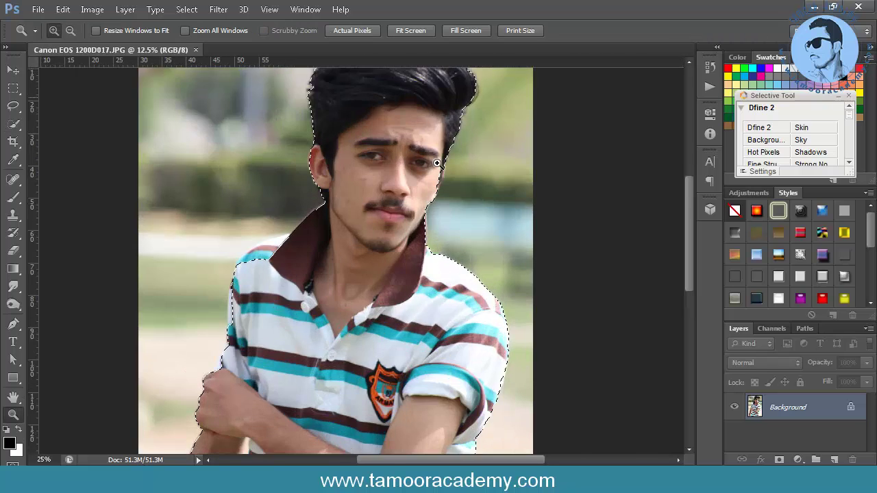
{"action": "key", "text": "w"}
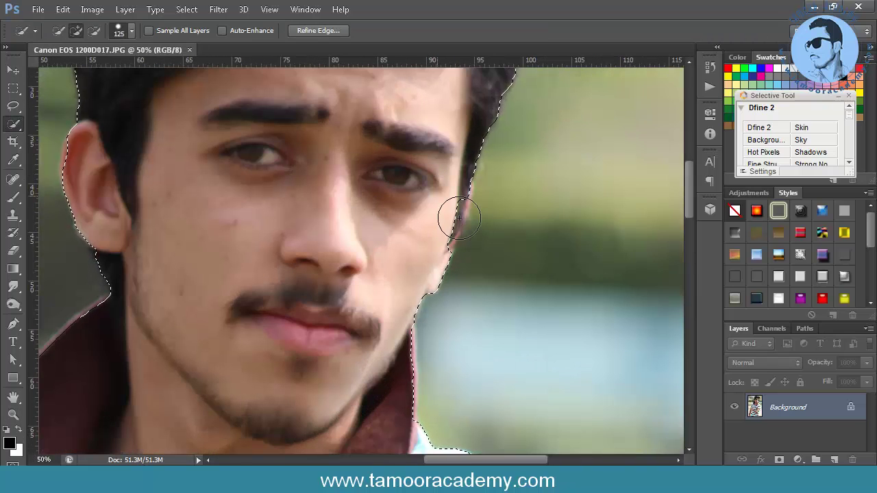
{"action": "key", "text": "bracketleft"}
{"action": "left_click_drag", "start_coordinate": [470, 190], "coordinate": [463, 237]}
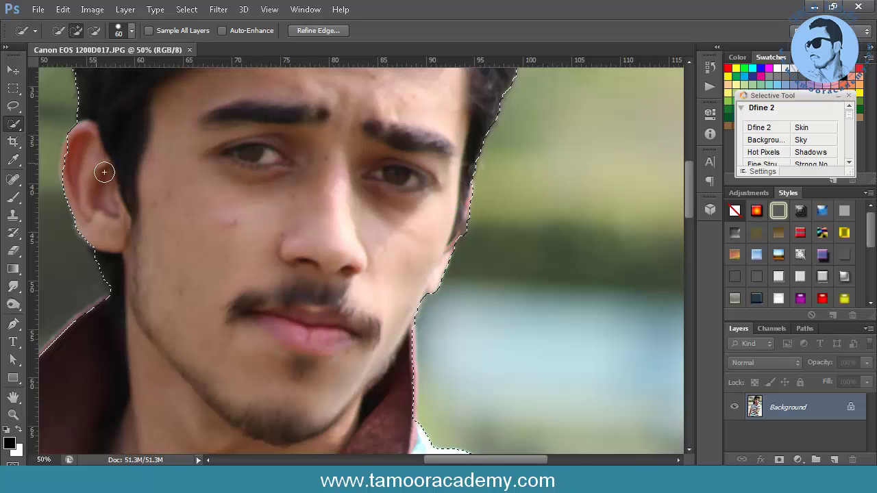
{"action": "left_click_drag", "start_coordinate": [92, 149], "coordinate": [85, 196]}
- Add the missing shoulder strip beside the collar and the unselected lower part of the shirt to the selection
{"action": "key", "text": "z"}
{"action": "left_click", "coordinate": [308, 343], "text": "alt"}
{"action": "left_click", "coordinate": [358, 356], "text": "alt"}
{"action": "left_click", "coordinate": [361, 332], "text": "alt"}
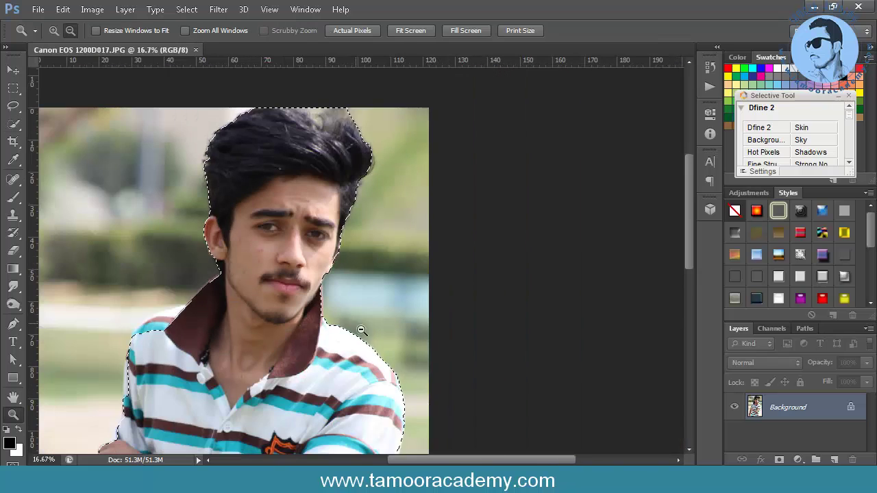
{"action": "key", "text": "w"}
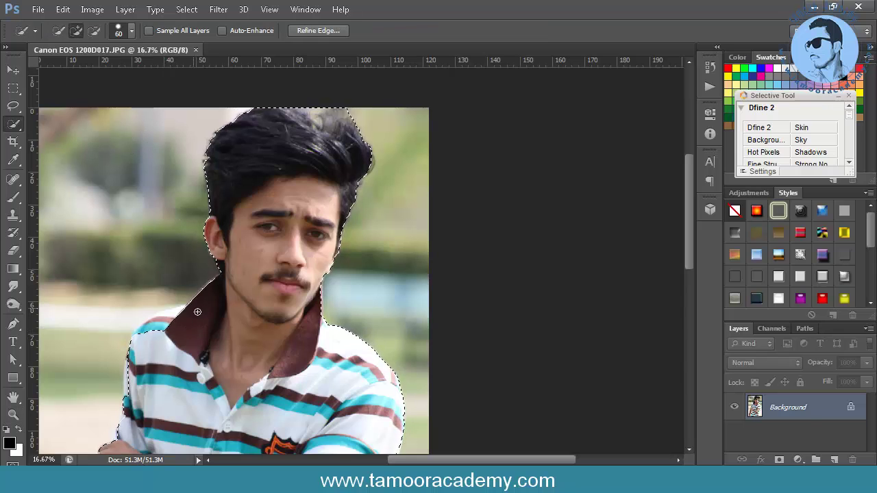
{"action": "mouse_move", "coordinate": [180, 324]}
{"action": "left_mouse_down"}
{"action": "mouse_move", "coordinate": [164, 334]}
{"action": "mouse_move", "coordinate": [168, 344]}
{"action": "mouse_move", "coordinate": [161, 339]}
{"action": "left_mouse_up"}
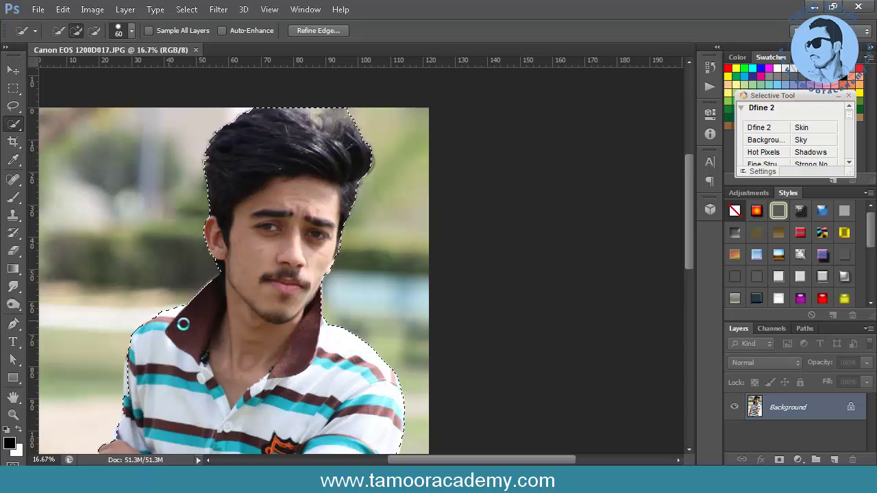
{"action": "left_click_drag", "start_coordinate": [690, 256], "coordinate": [692, 341]}
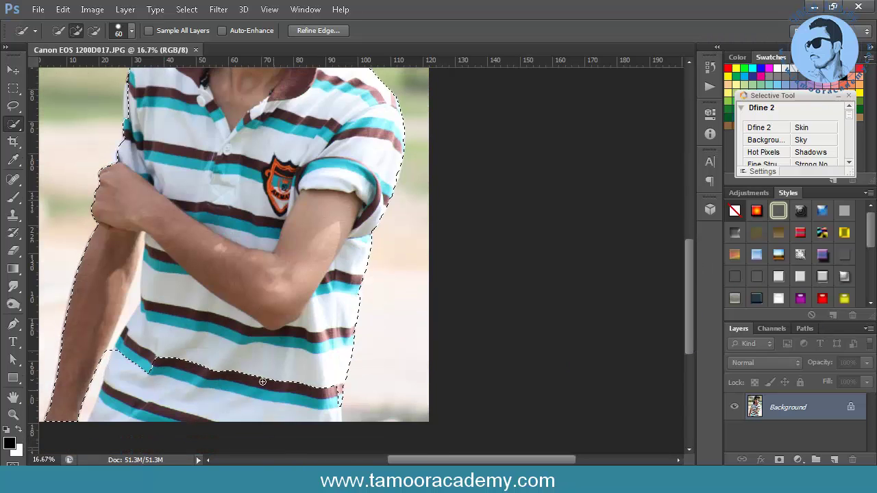
{"action": "mouse_move", "coordinate": [336, 394]}
{"action": "left_mouse_down"}
{"action": "mouse_move", "coordinate": [339, 414]}
{"action": "mouse_move", "coordinate": [160, 418]}
{"action": "left_mouse_up"}
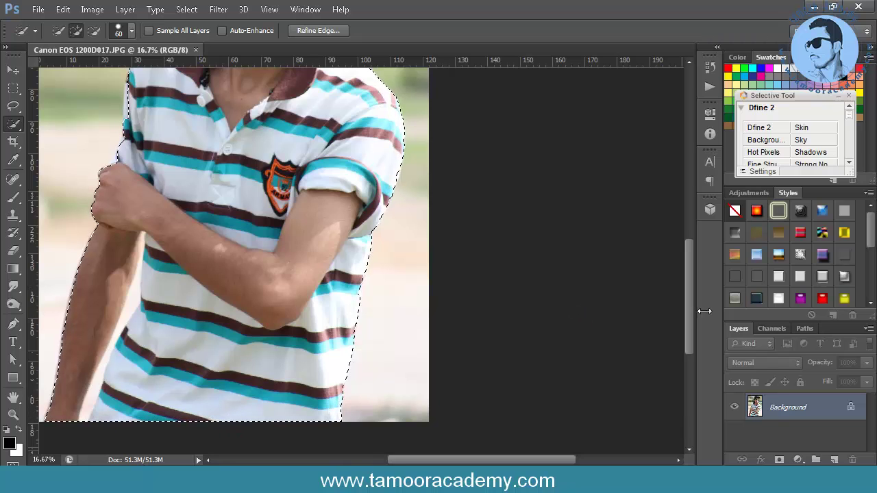
- Add a layer mask to the photo layer that reveals only the selected man
{"action": "left_click_drag", "start_coordinate": [694, 310], "coordinate": [704, 230]}
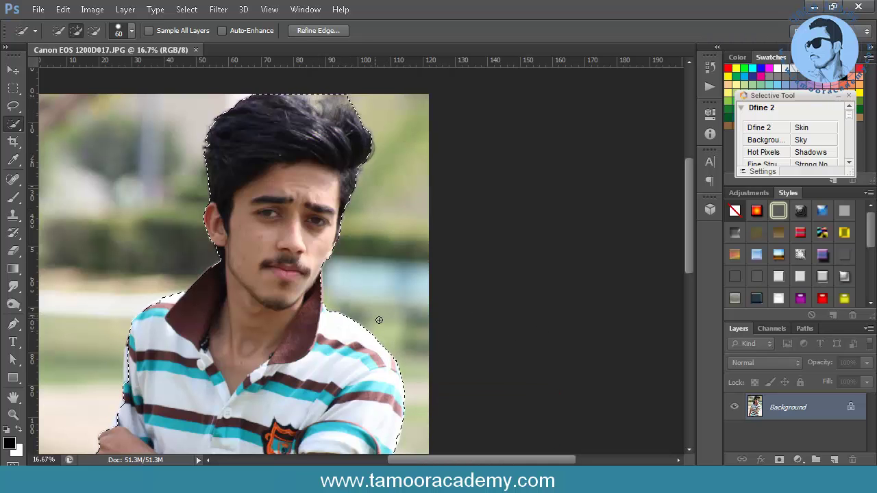
{"action": "key", "text": "z"}
{"action": "left_click", "coordinate": [349, 291], "text": "alt"}
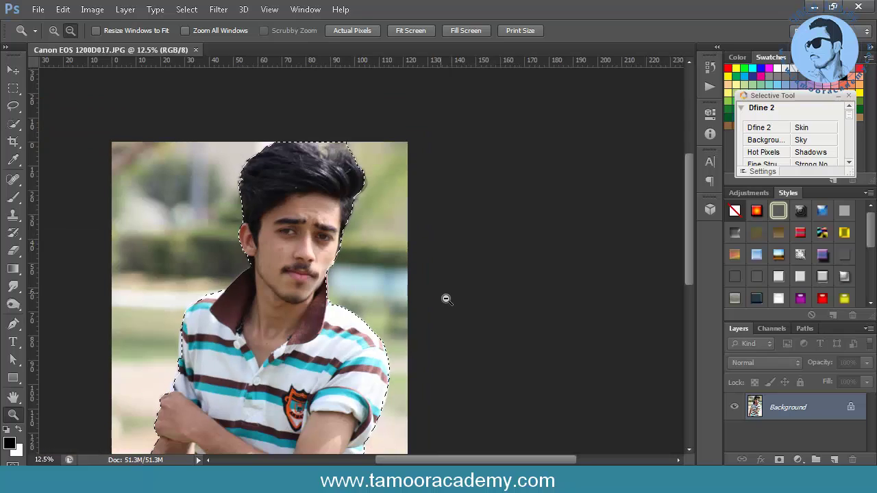
{"action": "left_click", "coordinate": [443, 301], "text": "alt"}
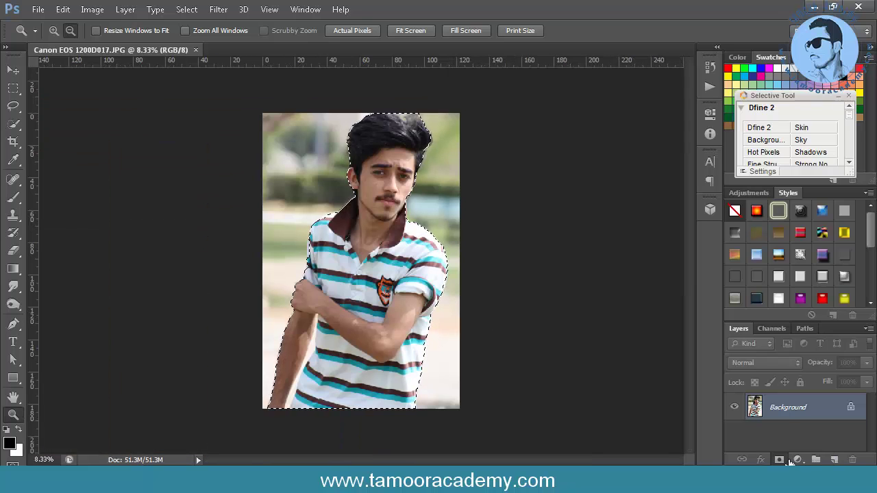
{"action": "left_click", "coordinate": [781, 460]}
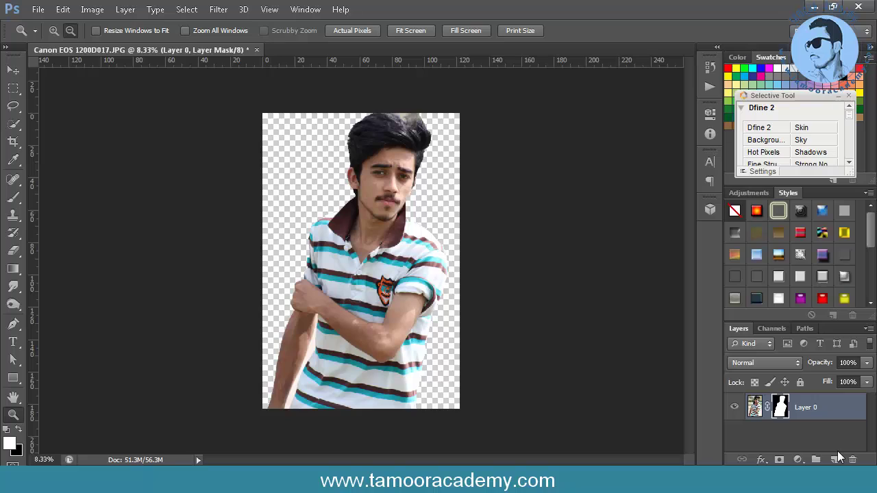
- Duplicate the masked photo layer and invert the duplicate's mask so it shows only the background
{"action": "key", "text": "ctrl+j"}
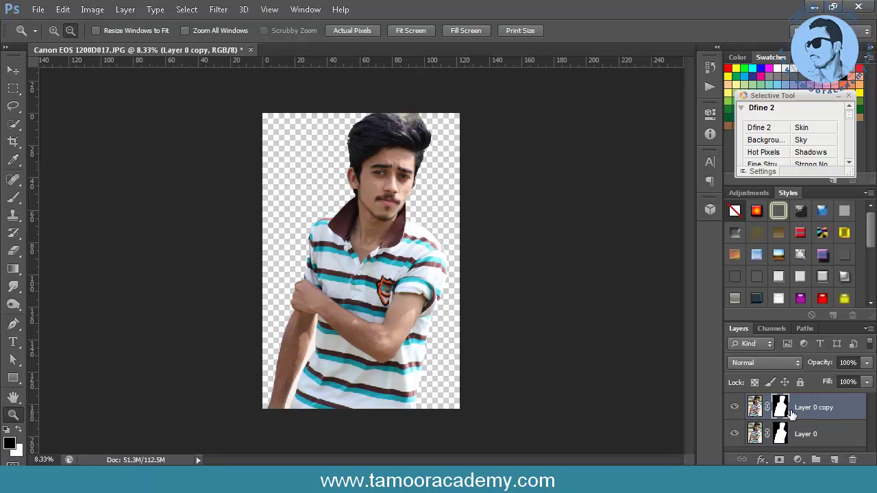
{"action": "left_click", "coordinate": [781, 409]}
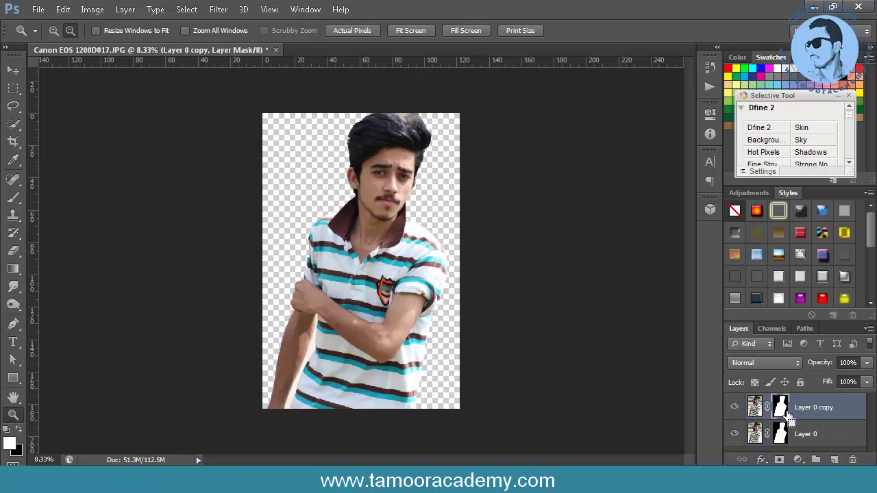
{"action": "key", "text": "ctrl+i"}
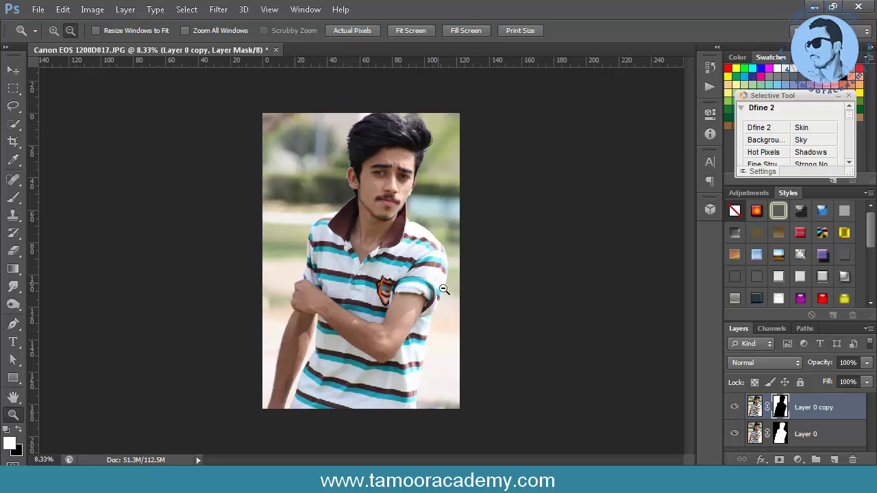
- Apply the inverted mask permanently to Layer 0 copy and hide Layer 0
{"action": "right_click", "coordinate": [785, 408]}
{"action": "left_click", "coordinate": [752, 304]}
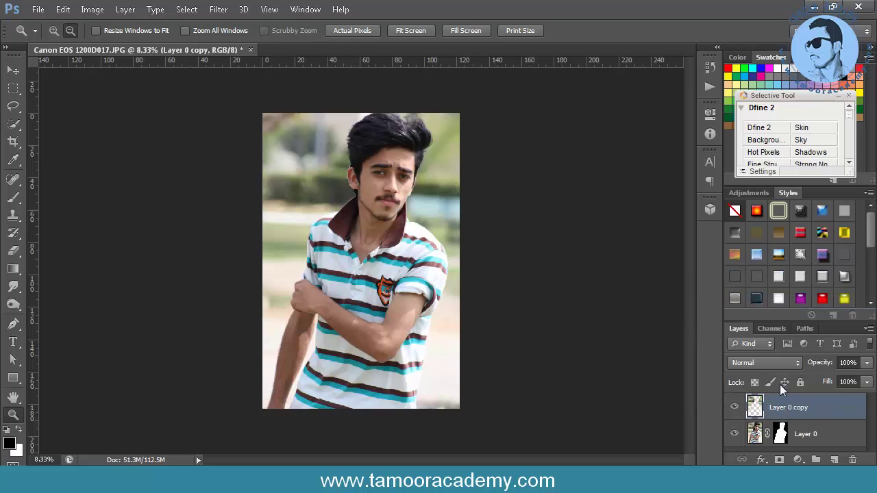
{"action": "left_click", "coordinate": [734, 434]}
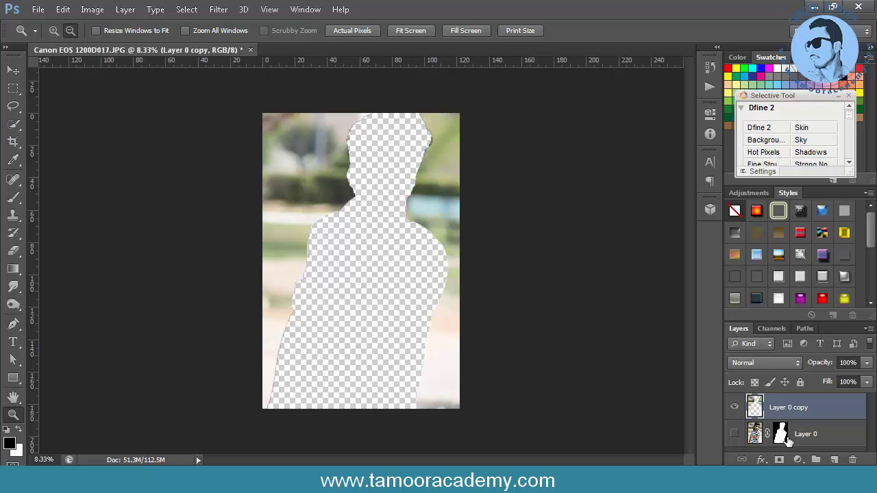
- Load Layer 0's mask as a selection, fill the man-shaped gap in Layer 0 copy with Content-Aware fill, and deselect
{"action": "left_click", "coordinate": [786, 438], "text": "ctrl"}
{"action": "left_click", "coordinate": [13, 106]}
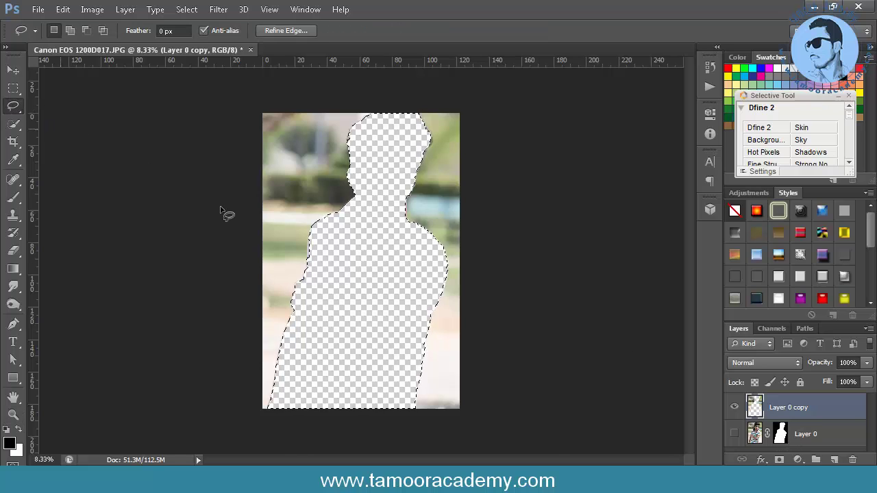
{"action": "right_click", "coordinate": [357, 255]}
{"action": "left_click", "coordinate": [392, 369]}
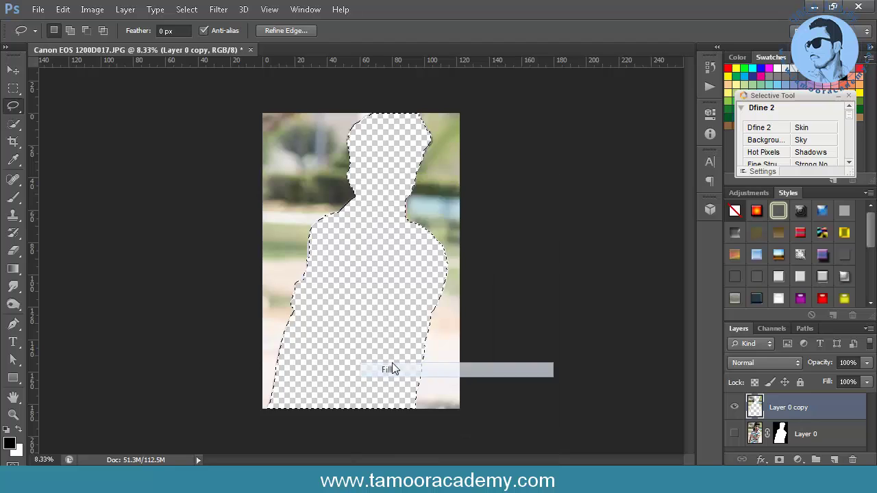
{"action": "left_click", "coordinate": [497, 200]}
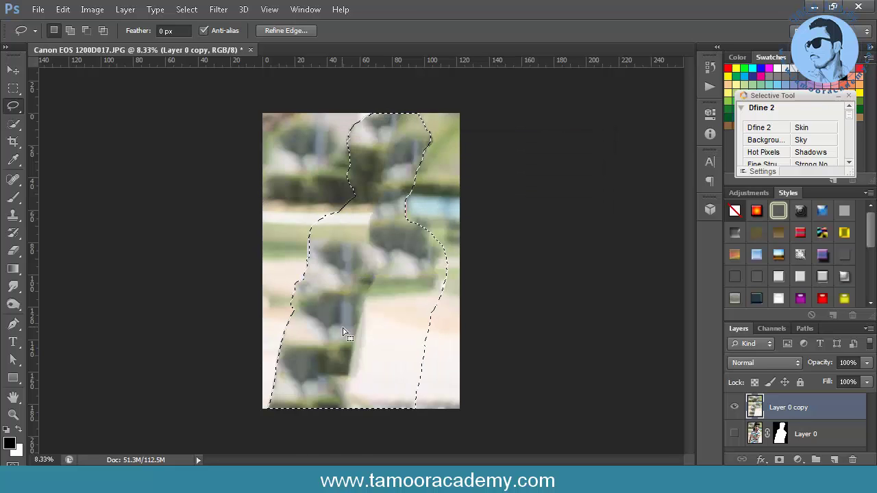
{"action": "key", "text": "ctrl+d"}
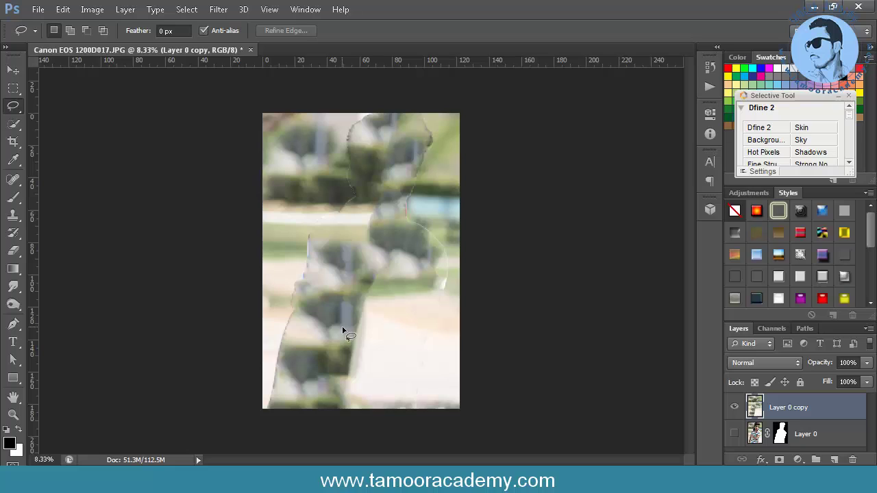
- Make Layer 0 visible and apply its layer mask permanently
{"action": "left_click", "coordinate": [734, 434]}
{"action": "left_click", "coordinate": [781, 435]}
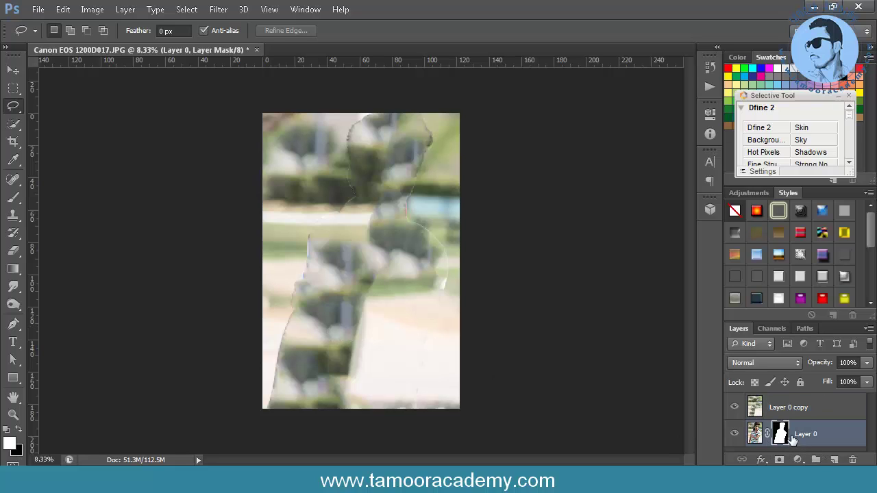
{"action": "right_click", "coordinate": [788, 437]}
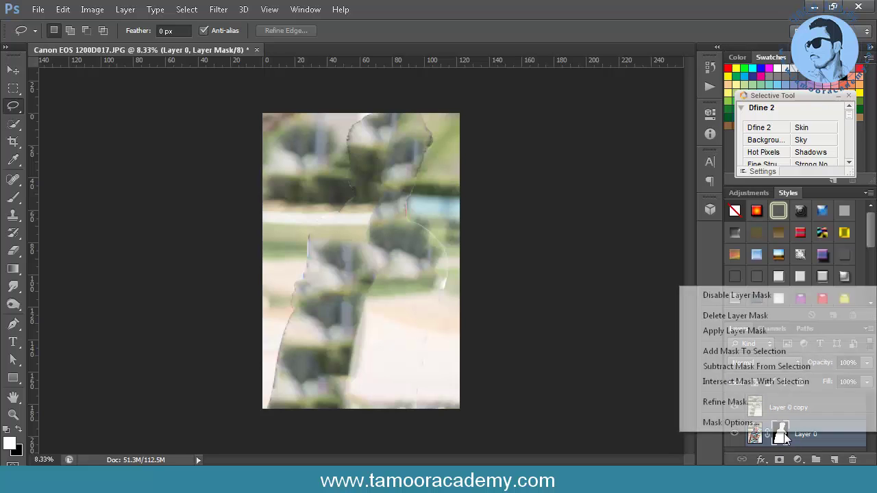
{"action": "left_click", "coordinate": [774, 333]}
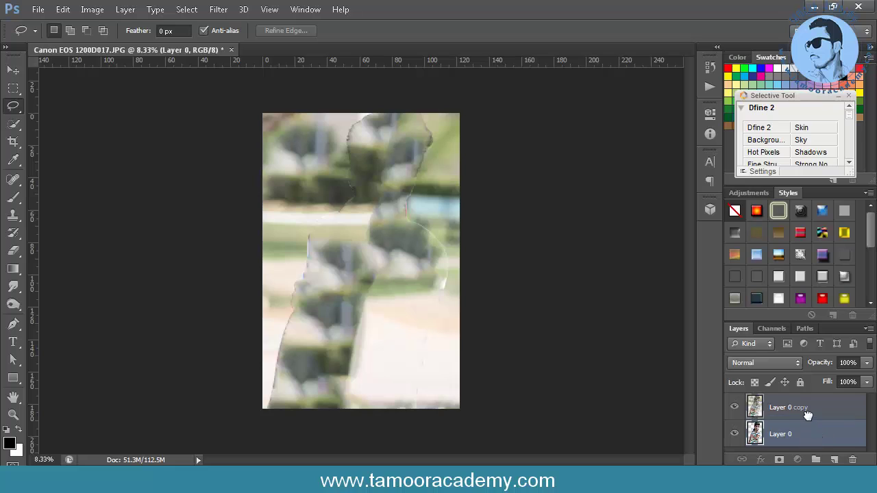
- Move the filled background layer, Layer 0 copy, beneath Layer 0
{"action": "left_click", "coordinate": [809, 416]}
{"action": "left_click_drag", "start_coordinate": [801, 430], "coordinate": [796, 445]}
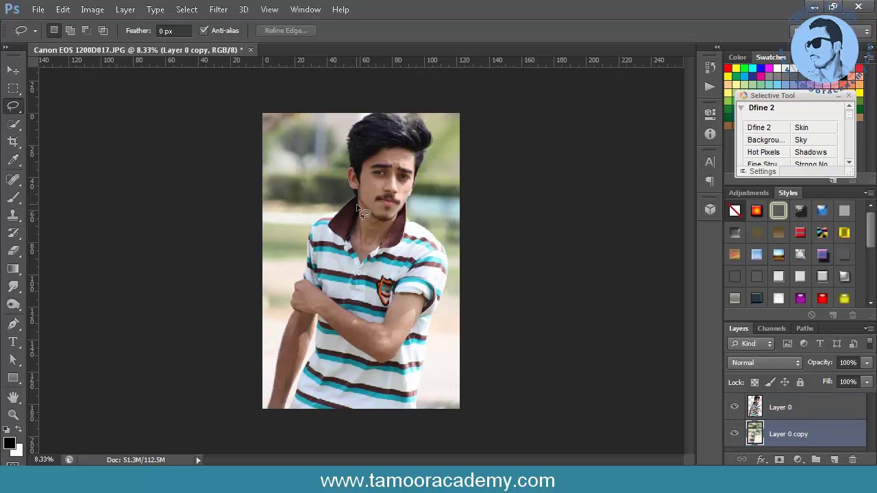
{"action": "left_click", "coordinate": [13, 70]}
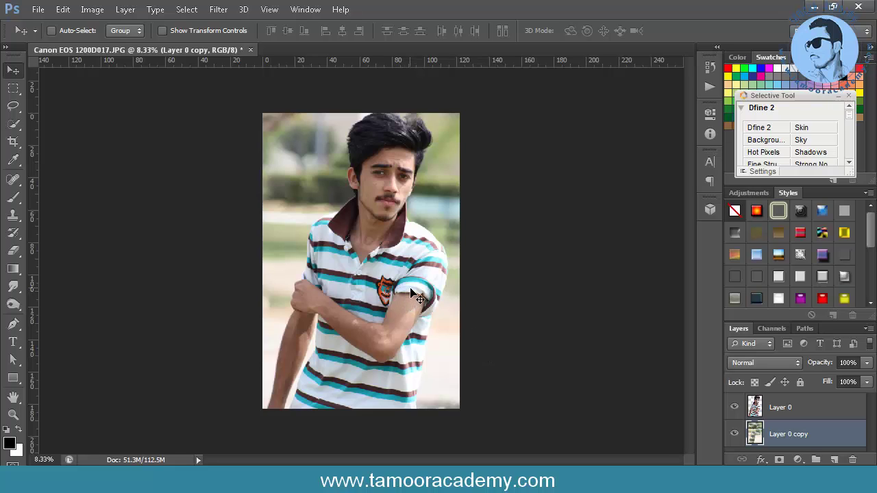
- With Layer 0 copy temporarily hidden, delete the leftover background between the arm and shirt on Layer 0 using the Magic Wand
{"action": "left_click", "coordinate": [735, 434]}
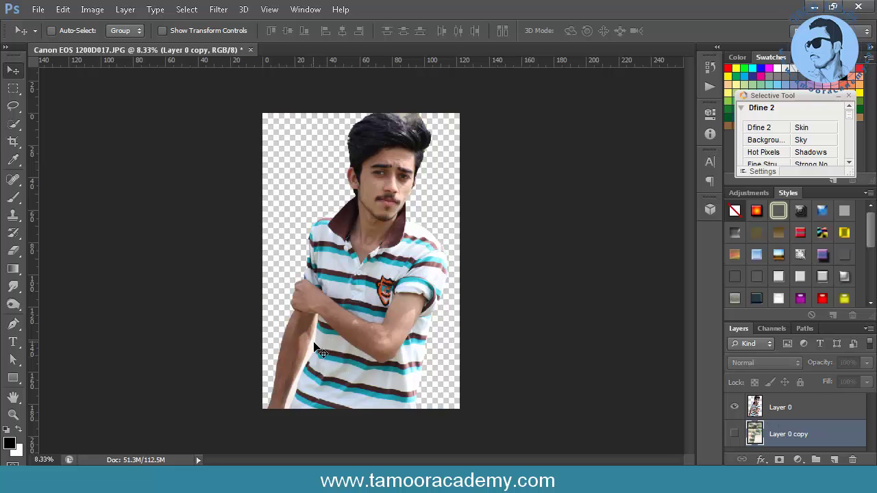
{"action": "key", "text": "z"}
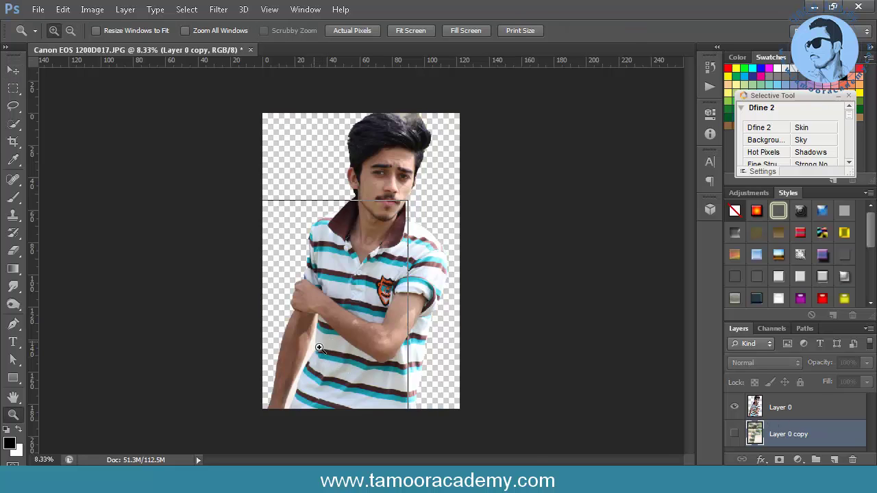
{"action": "left_click", "coordinate": [319, 348]}
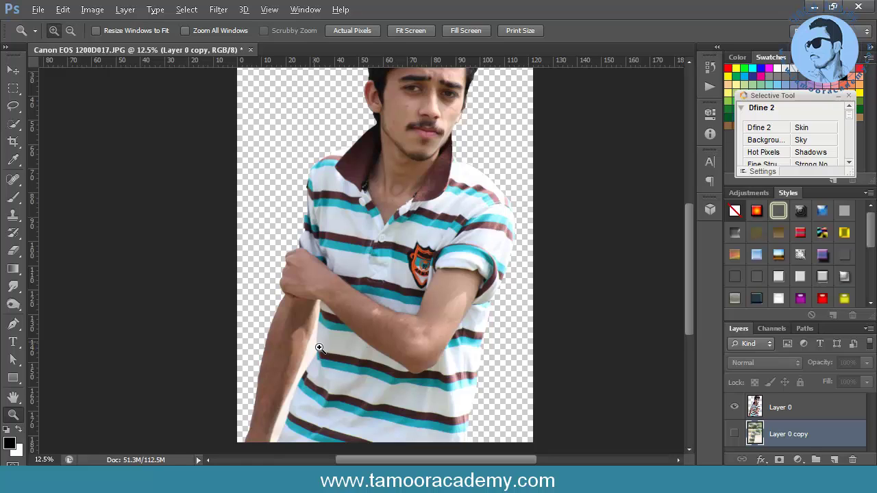
{"action": "left_click", "coordinate": [11, 124]}
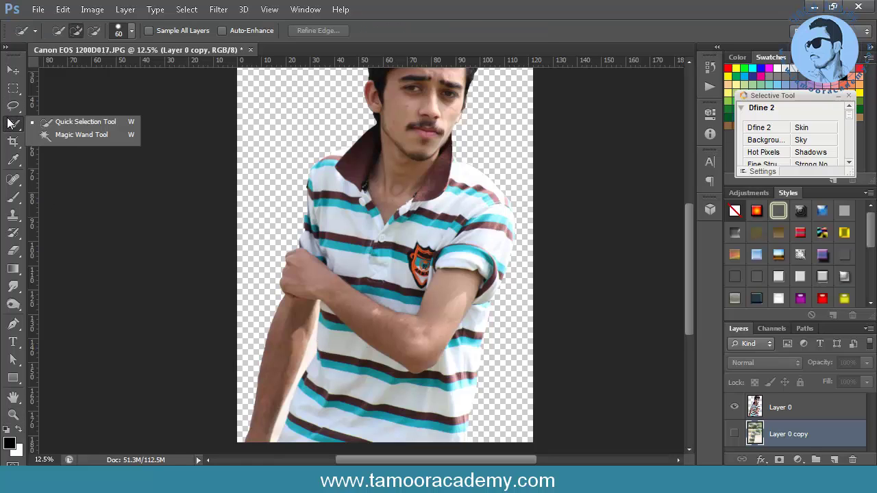
{"action": "left_click", "coordinate": [72, 137]}
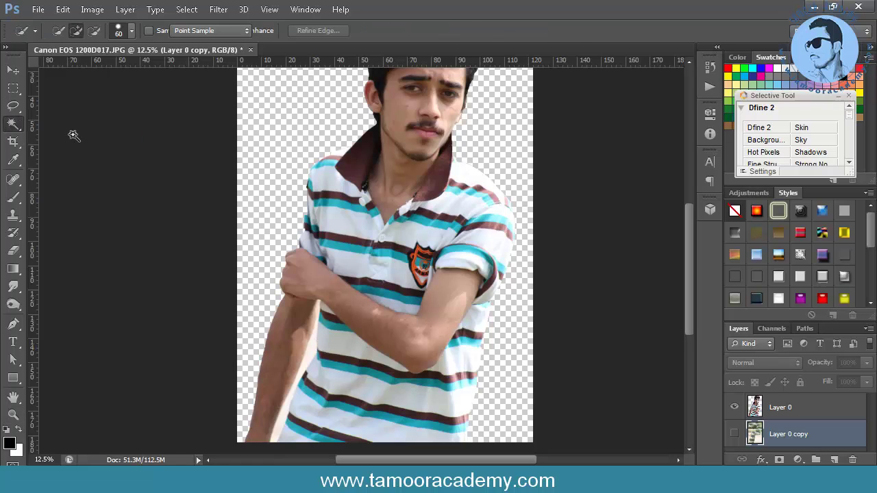
{"action": "left_click", "coordinate": [795, 411]}
{"action": "left_click", "coordinate": [314, 368]}
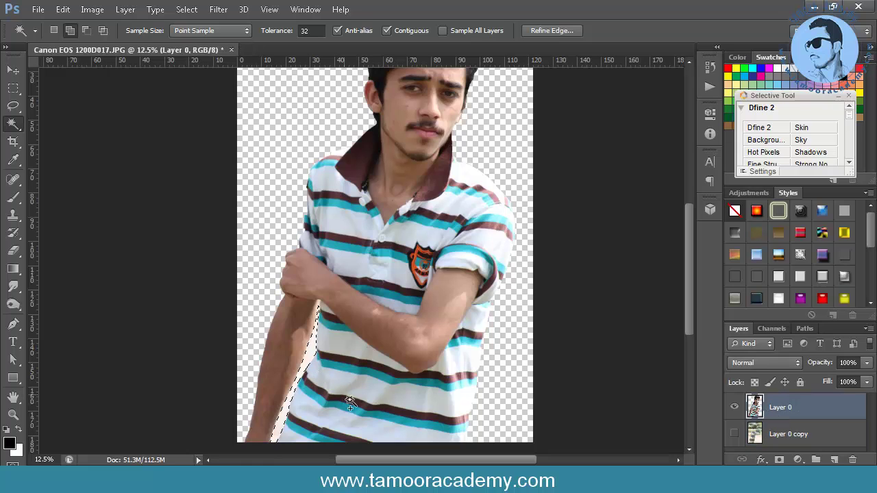
{"action": "key", "text": "Delete"}
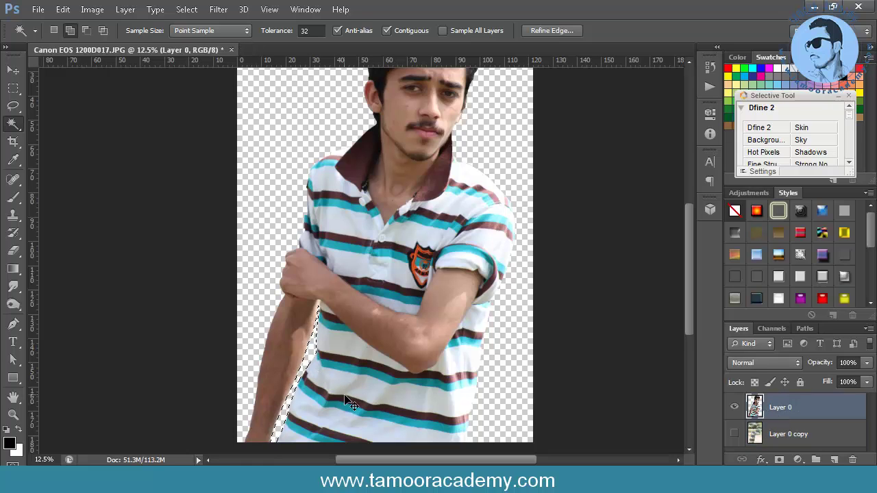
{"action": "key", "text": "ctrl+d"}
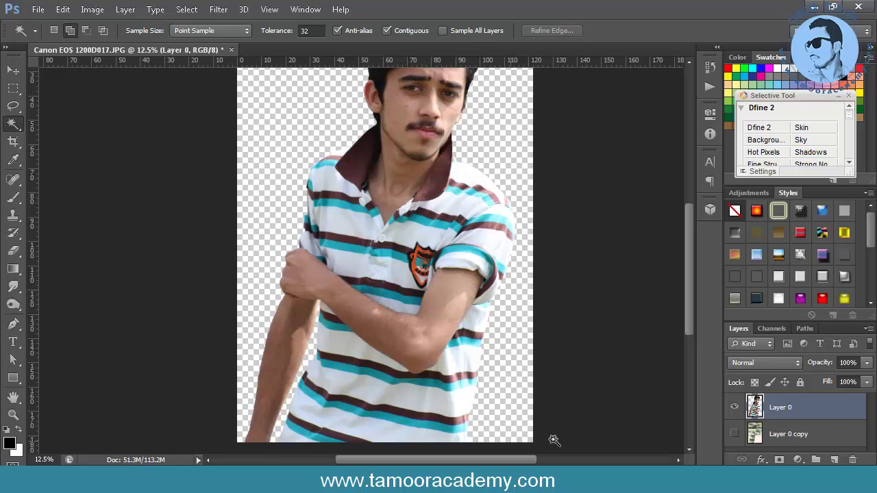
{"action": "left_click", "coordinate": [733, 433]}
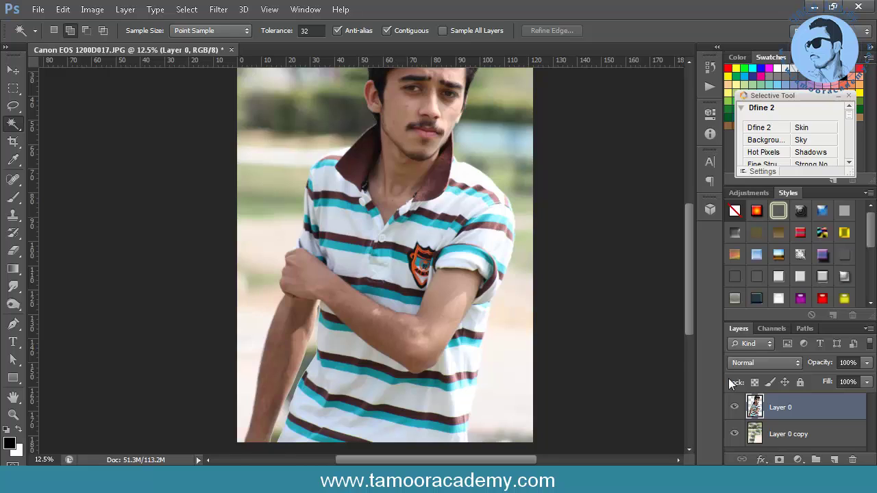
- Remove the blemishes on the man's cheek and the mark below his neck on Layer 0 with an 80 px Spot Healing Brush
{"action": "left_click_drag", "start_coordinate": [689, 268], "coordinate": [691, 239]}
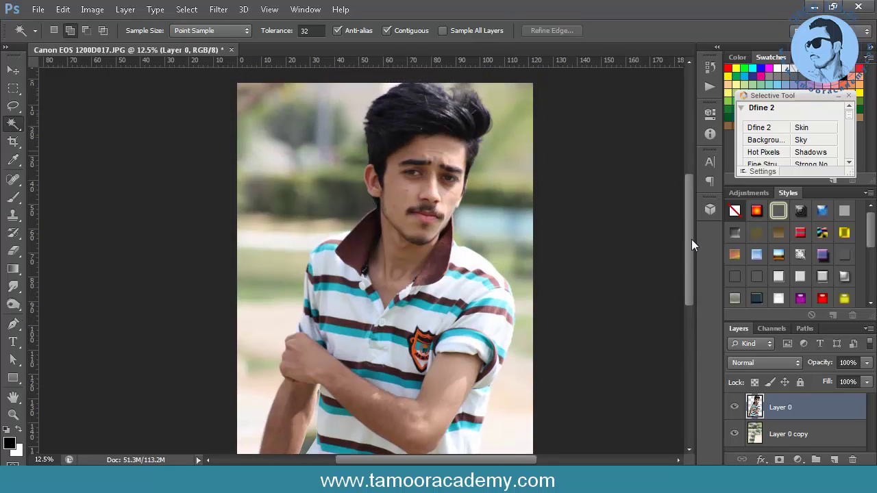
{"action": "key", "text": "z"}
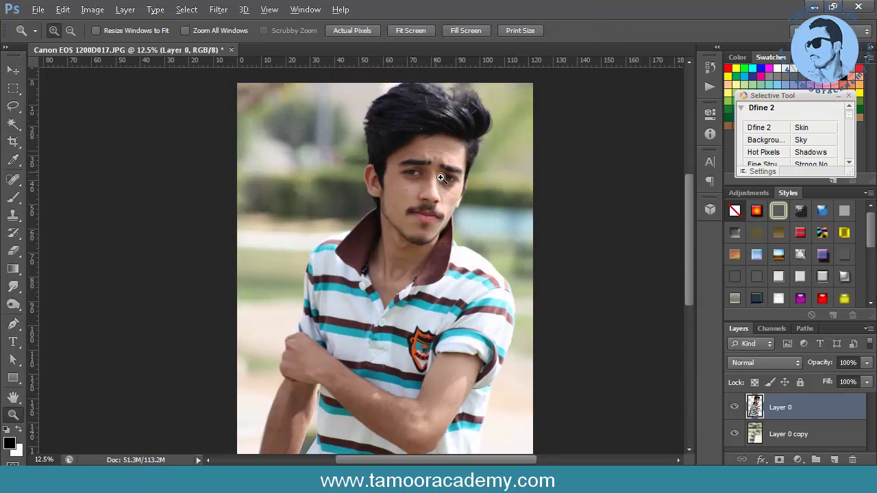
{"action": "left_click", "coordinate": [434, 170]}
{"action": "left_click", "coordinate": [435, 162]}
{"action": "left_click", "coordinate": [434, 163]}
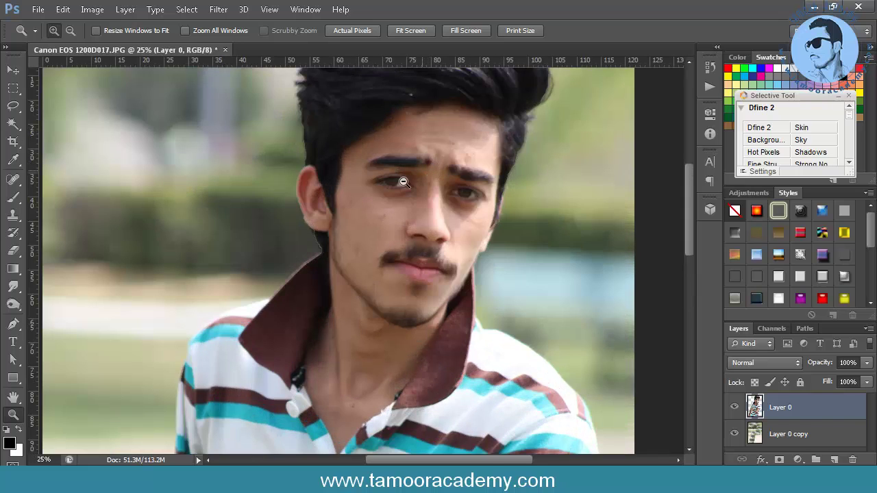
{"action": "left_click", "coordinate": [13, 179]}
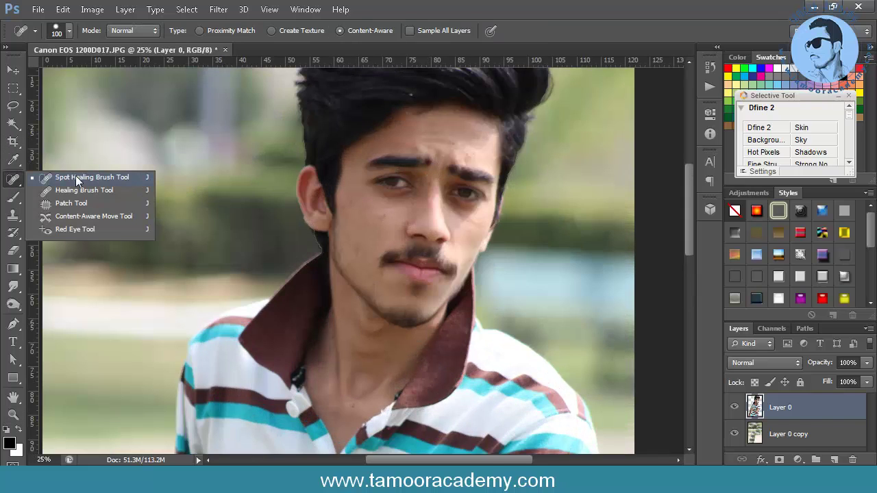
{"action": "left_click", "coordinate": [76, 176]}
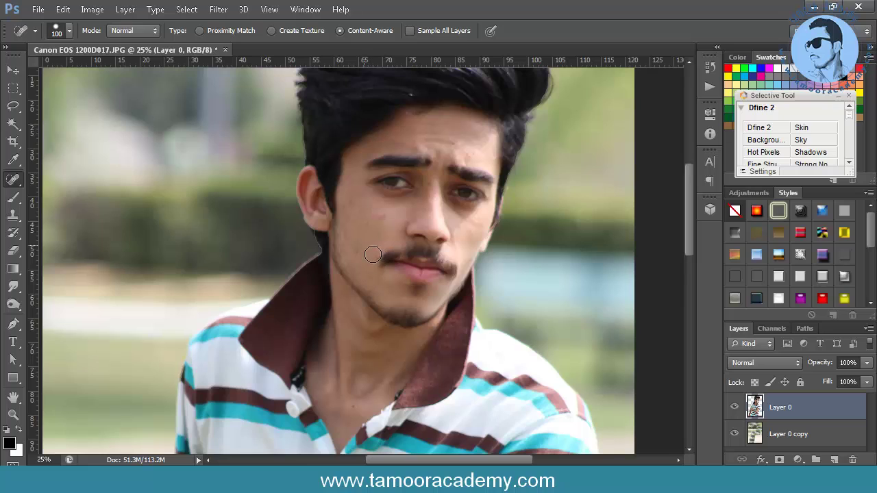
{"action": "key", "text": "bracketleft"}
{"action": "key", "text": "bracketleft"}
{"action": "left_click", "coordinate": [382, 216]}
{"action": "left_click", "coordinate": [345, 205]}
{"action": "left_click", "coordinate": [376, 233]}
{"action": "left_click", "coordinate": [356, 251]}
{"action": "left_click", "coordinate": [367, 220]}
{"action": "left_click", "coordinate": [358, 210]}
{"action": "left_click", "coordinate": [351, 407]}
- Duplicate the retouched Layer 0 and apply a Gaussian Blur with a radius of 80.6 pixels to the duplicate
{"action": "key", "text": "ctrl+j"}
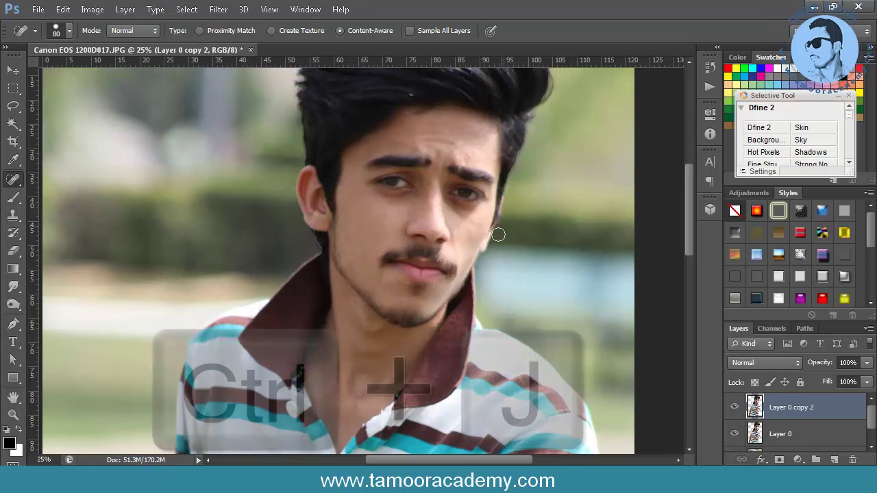
{"action": "left_click", "coordinate": [218, 11]}
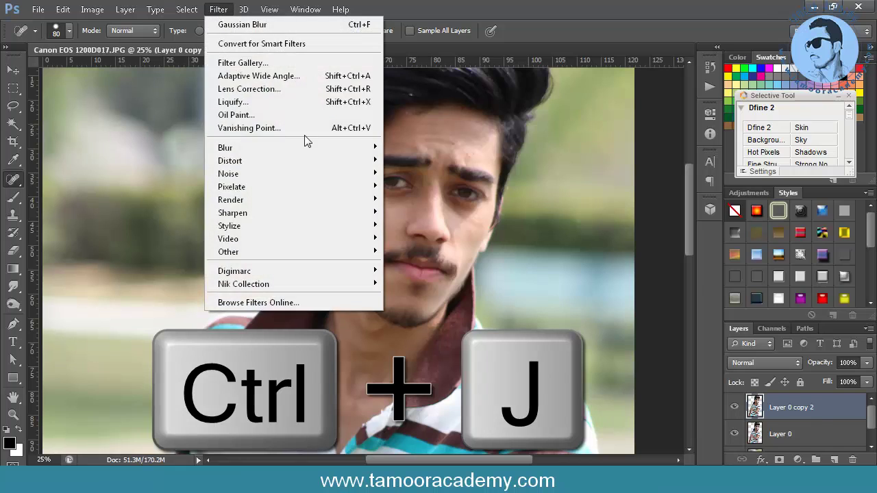
{"action": "mouse_move", "coordinate": [303, 147]}
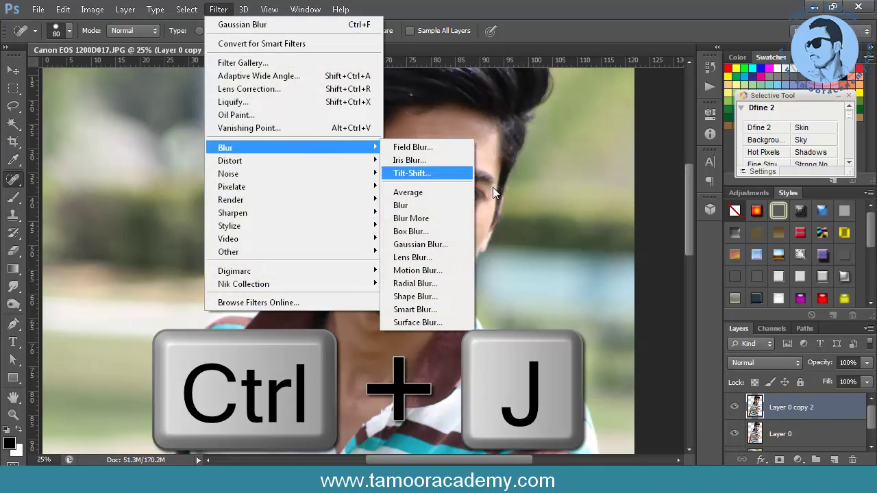
{"action": "left_click", "coordinate": [415, 245]}
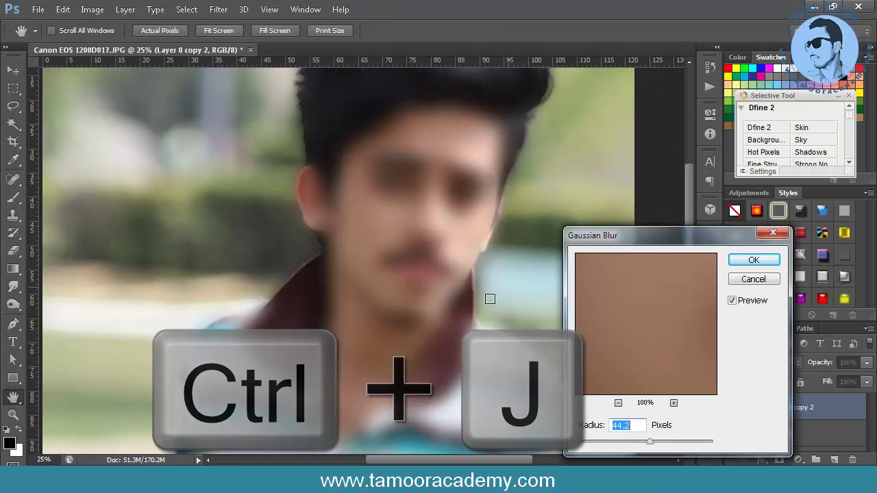
{"action": "left_click_drag", "start_coordinate": [649, 442], "coordinate": [659, 442]}
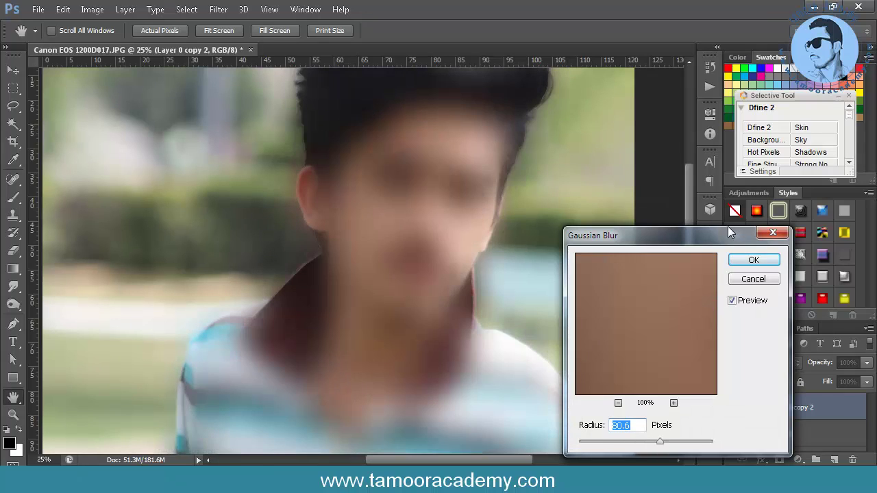
{"action": "left_click", "coordinate": [734, 260]}
{"action": "key", "text": "j"}
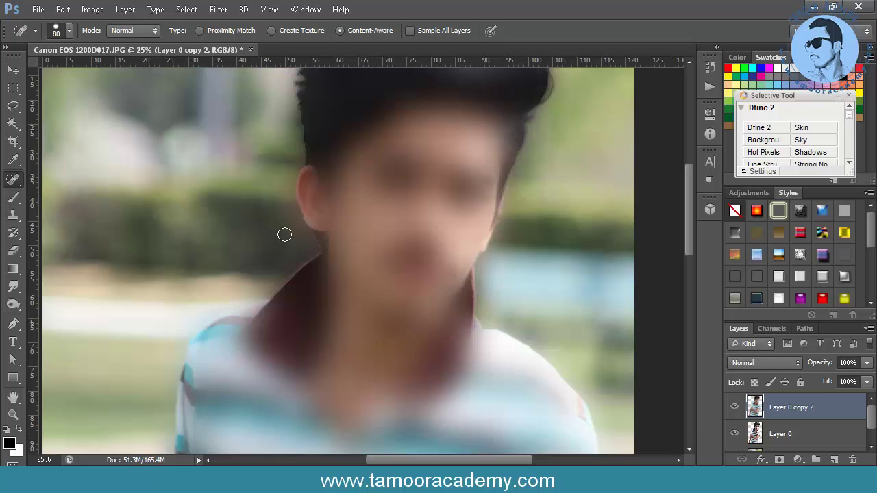
- Add a layer mask to Layer 0 copy 2 that hides the entire blurred layer
{"action": "left_click", "coordinate": [125, 9]}
{"action": "mouse_move", "coordinate": [215, 149]}
{"action": "left_click", "coordinate": [329, 158]}
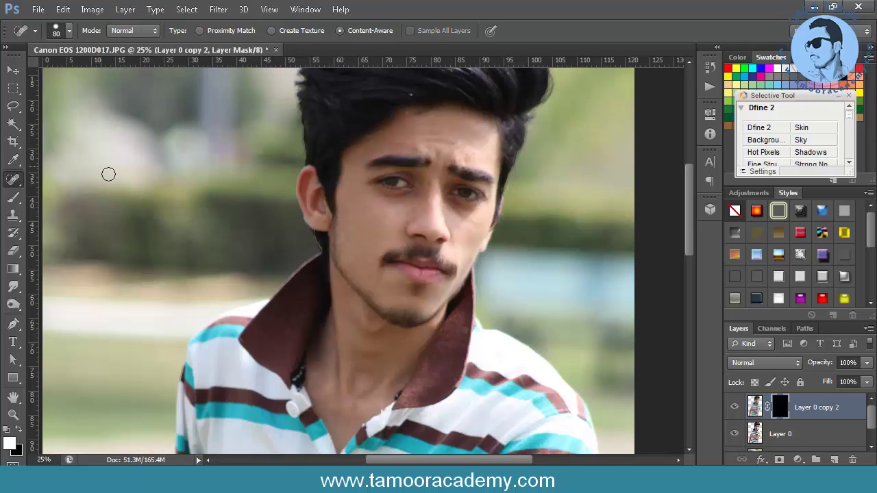
- Paint white on the Layer 0 copy 2 mask over the forehead, cheek and neck with a 175 px brush at 34% opacity and flow
{"action": "key", "text": "b"}
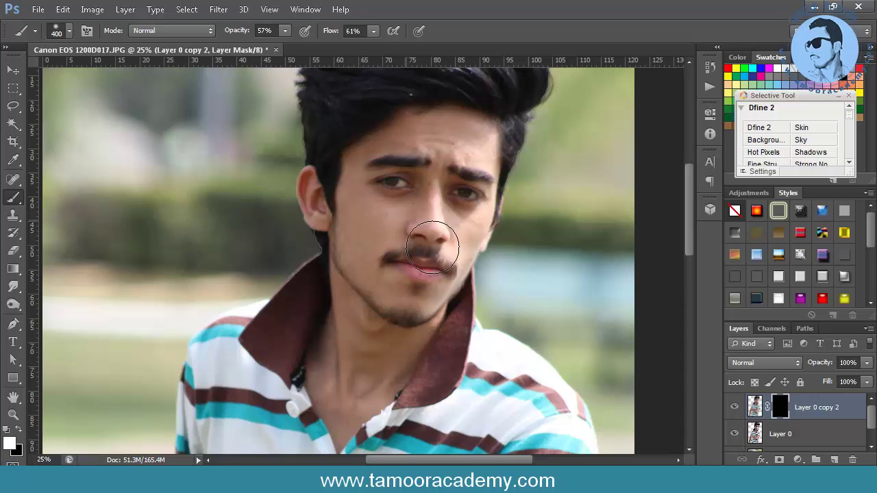
{"action": "key", "text": "bracketleft"}
{"action": "key", "text": "bracketleft"}
{"action": "key", "text": "bracketleft"}
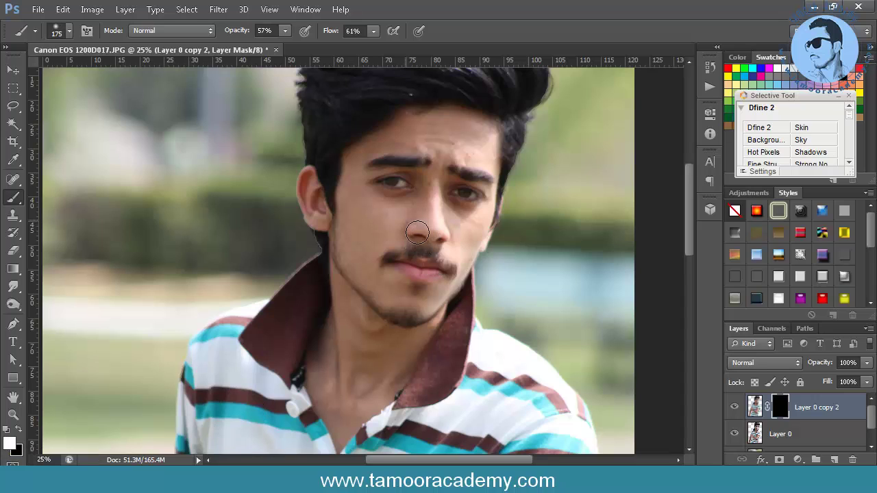
{"action": "left_click", "coordinate": [283, 31]}
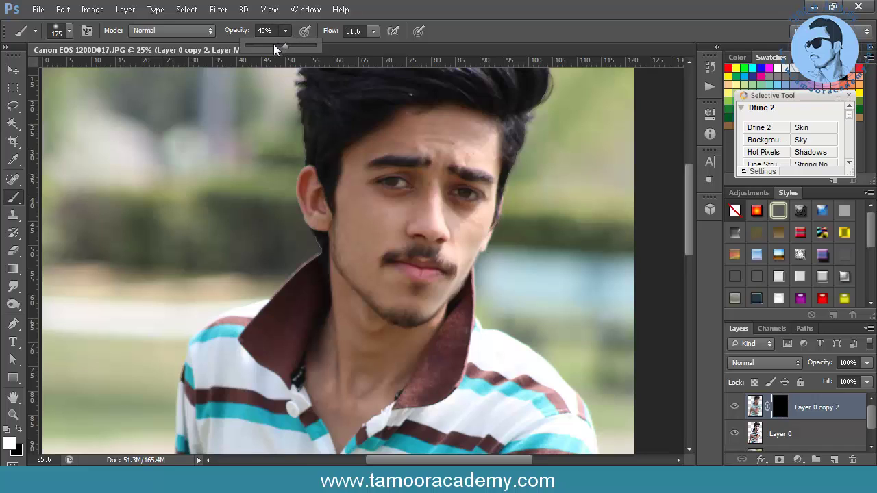
{"action": "left_click", "coordinate": [373, 31]}
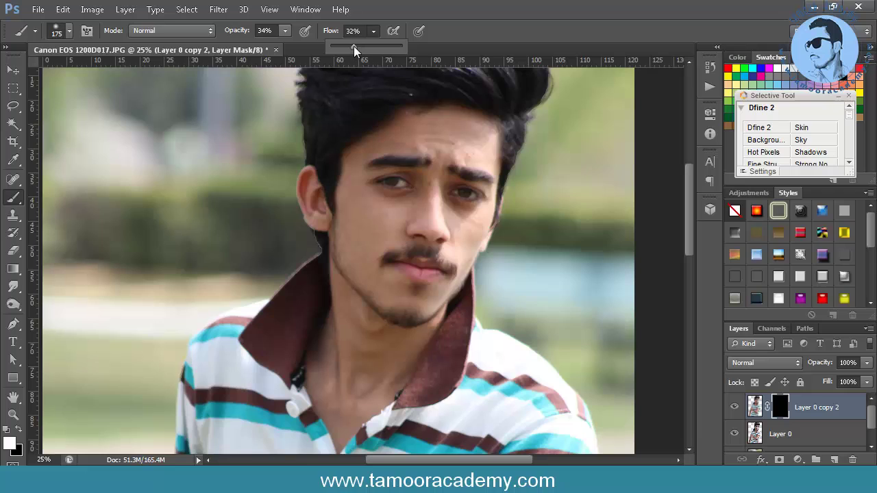
{"action": "left_click_drag", "start_coordinate": [353, 46], "coordinate": [355, 46]}
{"action": "mouse_move", "coordinate": [445, 153]}
{"action": "left_mouse_down"}
{"action": "mouse_move", "coordinate": [463, 149]}
{"action": "mouse_move", "coordinate": [490, 164]}
{"action": "mouse_move", "coordinate": [453, 148]}
{"action": "left_mouse_up"}
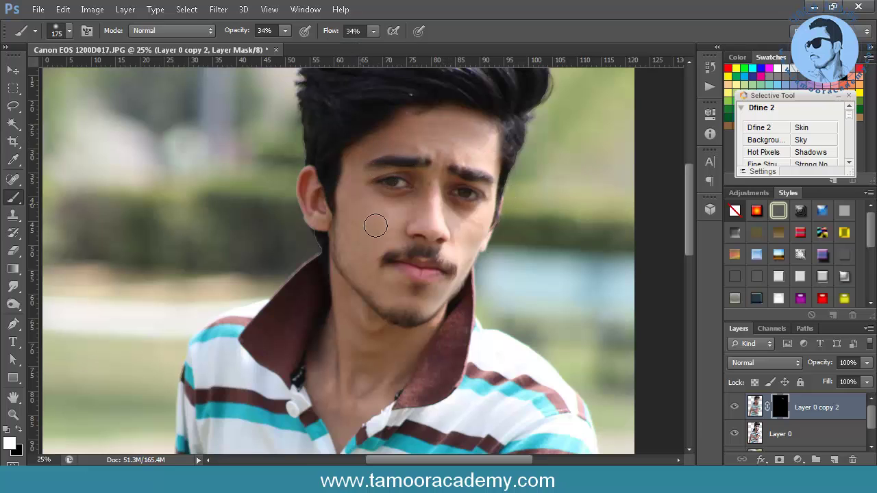
{"action": "mouse_move", "coordinate": [375, 225]}
{"action": "left_mouse_down"}
{"action": "mouse_move", "coordinate": [402, 238]}
{"action": "mouse_move", "coordinate": [381, 236]}
{"action": "mouse_move", "coordinate": [392, 217]}
{"action": "mouse_move", "coordinate": [384, 237]}
{"action": "mouse_move", "coordinate": [369, 238]}
{"action": "mouse_move", "coordinate": [373, 268]}
{"action": "mouse_move", "coordinate": [420, 210]}
{"action": "mouse_move", "coordinate": [363, 255]}
{"action": "mouse_move", "coordinate": [383, 304]}
{"action": "mouse_move", "coordinate": [380, 249]}
{"action": "mouse_move", "coordinate": [398, 222]}
{"action": "mouse_move", "coordinate": [361, 239]}
{"action": "mouse_move", "coordinate": [366, 274]}
{"action": "mouse_move", "coordinate": [388, 302]}
{"action": "mouse_move", "coordinate": [387, 229]}
{"action": "mouse_move", "coordinate": [398, 236]}
{"action": "mouse_move", "coordinate": [449, 214]}
{"action": "mouse_move", "coordinate": [442, 206]}
{"action": "mouse_move", "coordinate": [374, 271]}
{"action": "left_mouse_up"}
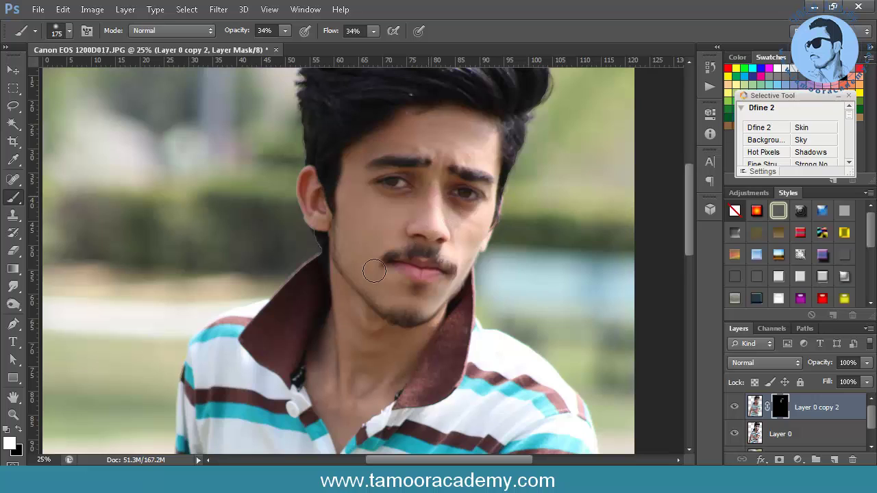
{"action": "mouse_move", "coordinate": [368, 367]}
{"action": "left_mouse_down"}
{"action": "mouse_move", "coordinate": [334, 406]}
{"action": "mouse_move", "coordinate": [331, 376]}
{"action": "mouse_move", "coordinate": [360, 408]}
{"action": "mouse_move", "coordinate": [381, 405]}
{"action": "mouse_move", "coordinate": [378, 389]}
{"action": "mouse_move", "coordinate": [345, 371]}
{"action": "mouse_move", "coordinate": [345, 419]}
{"action": "mouse_move", "coordinate": [369, 415]}
{"action": "mouse_move", "coordinate": [417, 356]}
{"action": "mouse_move", "coordinate": [422, 365]}
{"action": "mouse_move", "coordinate": [409, 386]}
{"action": "mouse_move", "coordinate": [370, 328]}
{"action": "mouse_move", "coordinate": [365, 435]}
{"action": "mouse_move", "coordinate": [392, 393]}
{"action": "mouse_move", "coordinate": [396, 413]}
{"action": "mouse_move", "coordinate": [352, 385]}
{"action": "mouse_move", "coordinate": [353, 329]}
{"action": "left_mouse_up"}
{"action": "left_click", "coordinate": [361, 246]}
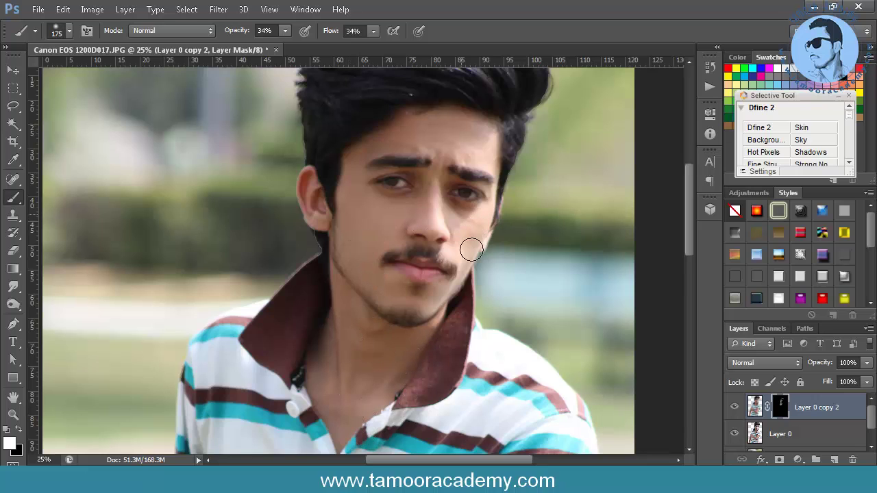
- Extend the painted blur mask over the other cheek, the remaining forehead, the jaw, the neck and the arms
{"action": "mouse_move", "coordinate": [472, 249]}
{"action": "left_mouse_down"}
{"action": "mouse_move", "coordinate": [483, 235]}
{"action": "mouse_move", "coordinate": [480, 261]}
{"action": "mouse_move", "coordinate": [484, 232]}
{"action": "left_mouse_up"}
{"action": "mouse_move", "coordinate": [482, 144]}
{"action": "left_mouse_down"}
{"action": "mouse_move", "coordinate": [491, 150]}
{"action": "mouse_move", "coordinate": [422, 142]}
{"action": "left_mouse_up"}
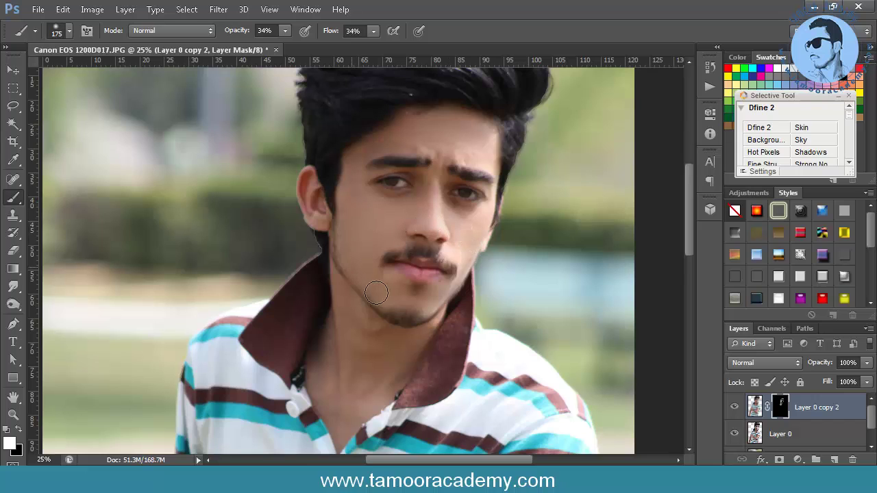
{"action": "mouse_move", "coordinate": [376, 292]}
{"action": "left_mouse_down"}
{"action": "mouse_move", "coordinate": [336, 248]}
{"action": "mouse_move", "coordinate": [327, 198]}
{"action": "left_mouse_up"}
{"action": "mouse_move", "coordinate": [393, 333]}
{"action": "left_mouse_down"}
{"action": "mouse_move", "coordinate": [398, 357]}
{"action": "mouse_move", "coordinate": [347, 374]}
{"action": "mouse_move", "coordinate": [350, 342]}
{"action": "mouse_move", "coordinate": [416, 358]}
{"action": "mouse_move", "coordinate": [369, 331]}
{"action": "mouse_move", "coordinate": [350, 305]}
{"action": "mouse_move", "coordinate": [412, 354]}
{"action": "mouse_move", "coordinate": [333, 399]}
{"action": "mouse_move", "coordinate": [365, 423]}
{"action": "mouse_move", "coordinate": [393, 400]}
{"action": "left_mouse_up"}
{"action": "mouse_move", "coordinate": [689, 160]}
{"action": "left_mouse_down"}
{"action": "mouse_move", "coordinate": [682, 307]}
{"action": "mouse_move", "coordinate": [689, 286]}
{"action": "left_mouse_up"}
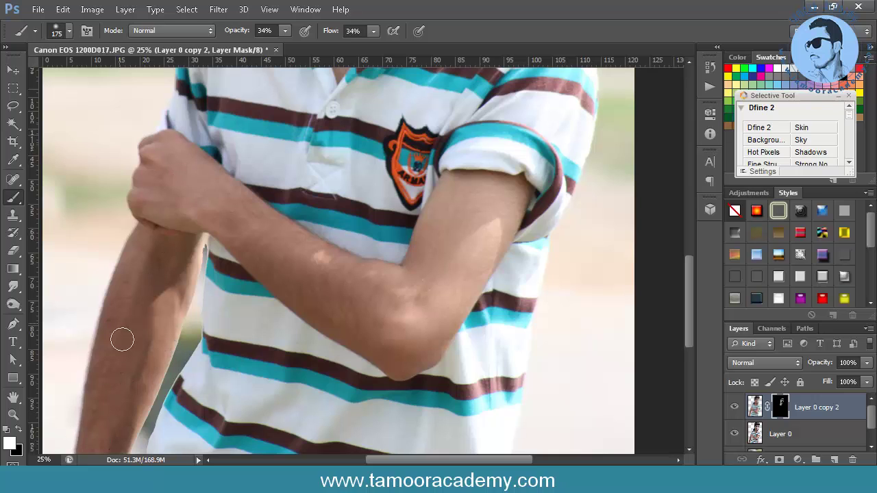
{"action": "left_click_drag", "start_coordinate": [165, 302], "coordinate": [163, 346]}
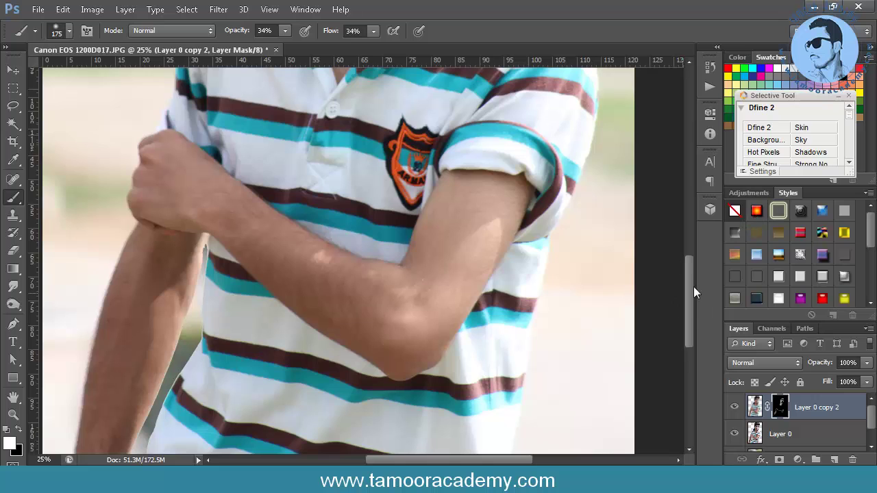
- Compare the face with and without the smoothing by toggling the visibility of Layer 0 and Layer 0 copy 2
{"action": "left_click_drag", "start_coordinate": [692, 285], "coordinate": [674, 198]}
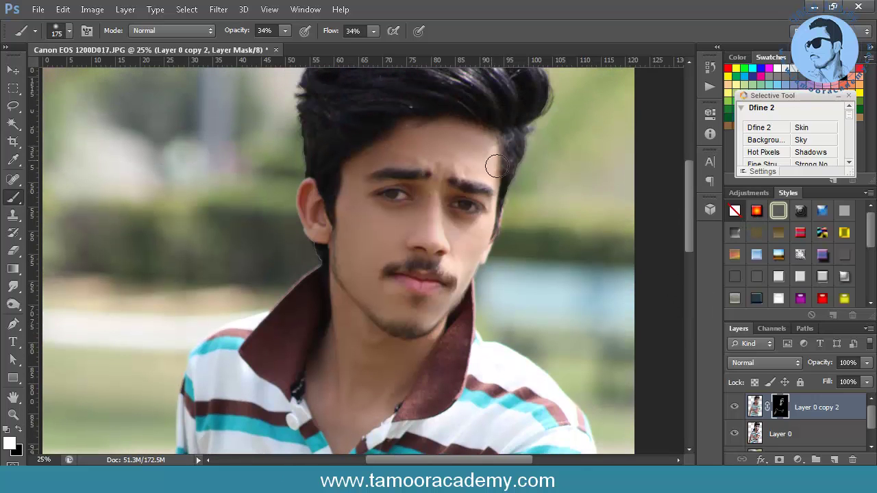
{"action": "left_click", "coordinate": [735, 434]}
{"action": "left_click", "coordinate": [739, 437]}
{"action": "left_click", "coordinate": [738, 436]}
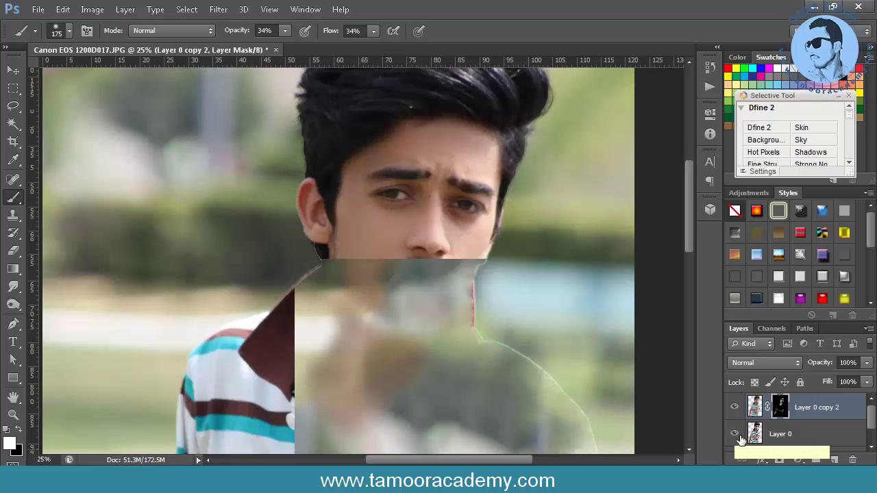
{"action": "left_click", "coordinate": [739, 412]}
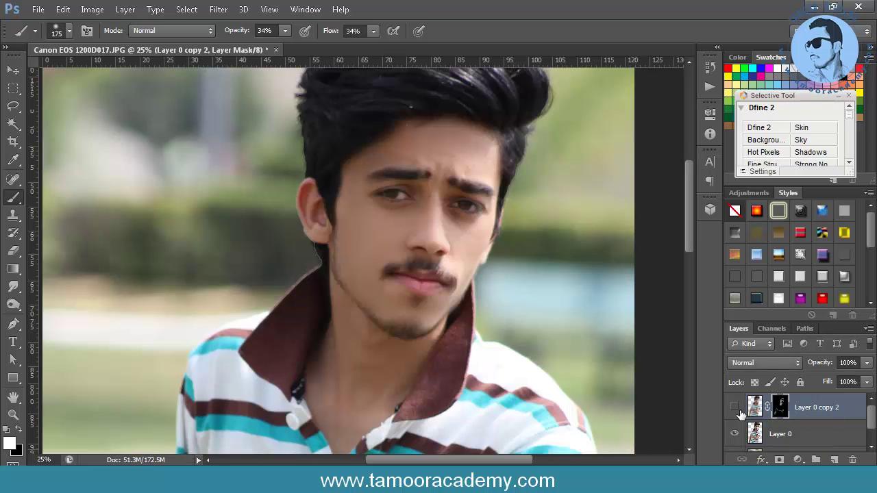
{"action": "left_click", "coordinate": [739, 412]}
- Merge Layer 0 copy 2 with Layer 0 and duplicate the merged layer
{"action": "left_click", "coordinate": [784, 436], "text": "shift"}
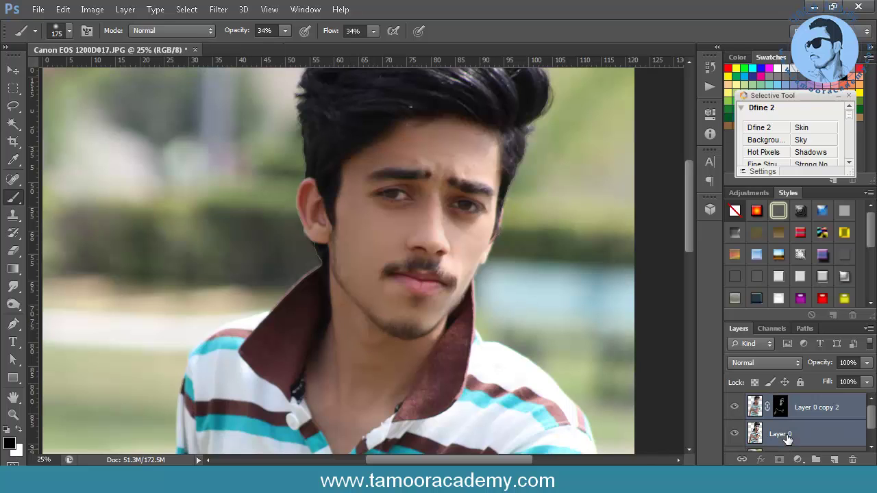
{"action": "key", "text": "ctrl+e"}
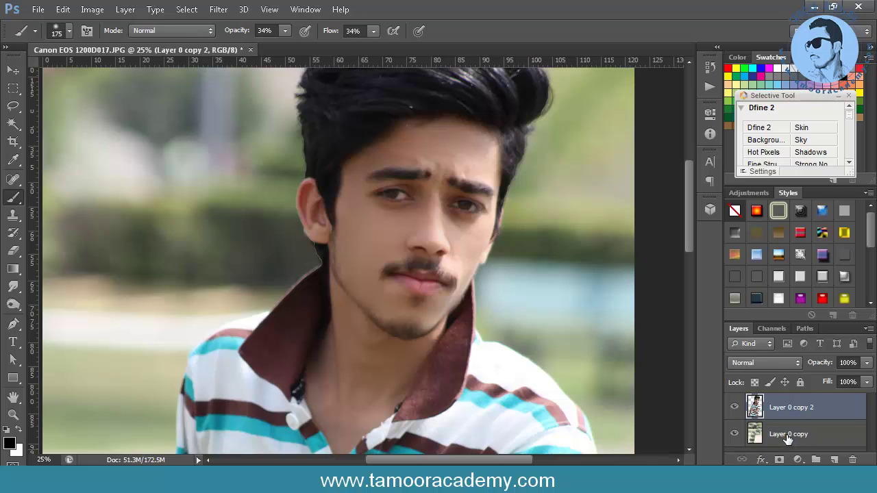
{"action": "key", "text": "ctrl+j"}
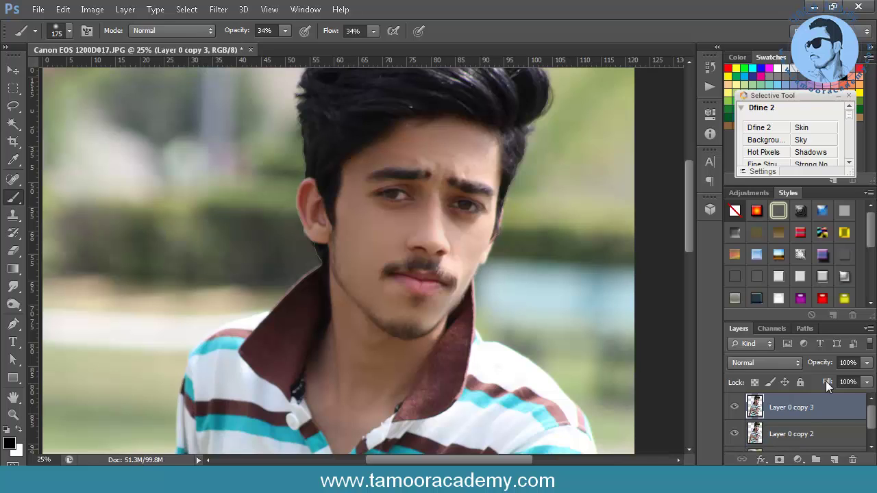
- Apply a Hue/Saturation adjustment to the duplicated man layer with the master hue shifted to about +40
{"action": "key", "text": "z"}
{"action": "left_click", "coordinate": [386, 244], "text": "alt"}
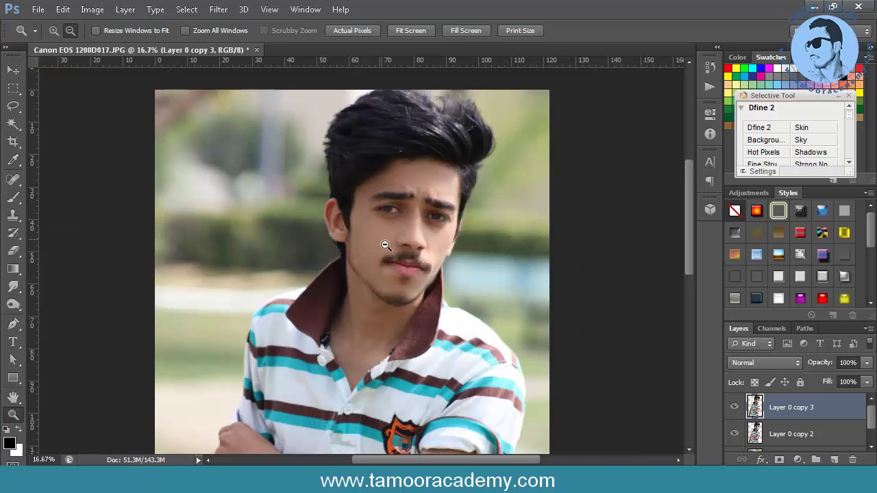
{"action": "left_click", "coordinate": [388, 245], "text": "alt"}
{"action": "left_click", "coordinate": [404, 251], "text": "alt"}
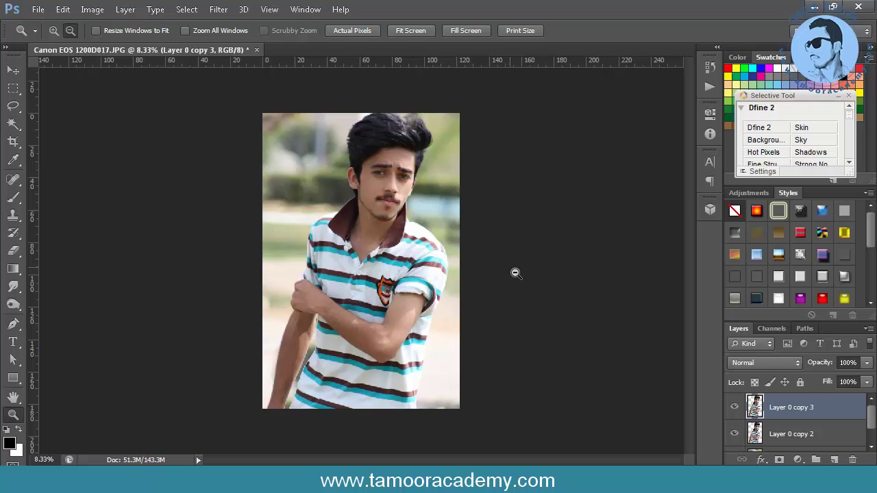
{"action": "key", "text": "ctrl+u"}
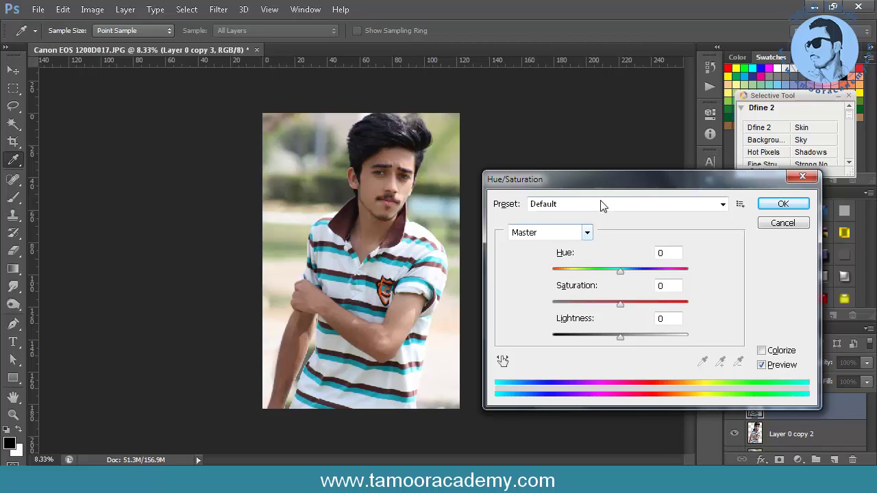
{"action": "left_click_drag", "start_coordinate": [601, 179], "coordinate": [630, 165]}
{"action": "left_click_drag", "start_coordinate": [652, 255], "coordinate": [678, 258]}
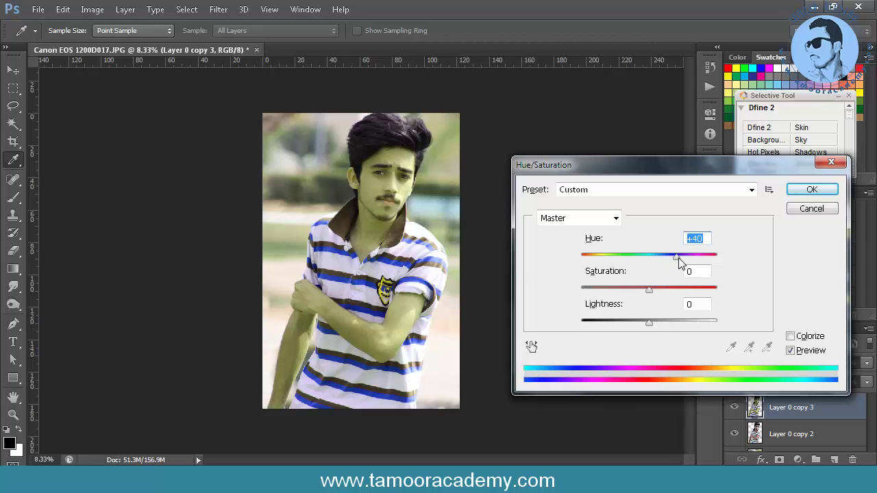
{"action": "mouse_move", "coordinate": [678, 257]}
{"action": "left_mouse_down"}
{"action": "mouse_move", "coordinate": [692, 261]}
{"action": "mouse_move", "coordinate": [628, 251]}
{"action": "mouse_move", "coordinate": [676, 260]}
{"action": "left_mouse_up"}
{"action": "left_click", "coordinate": [811, 189]}
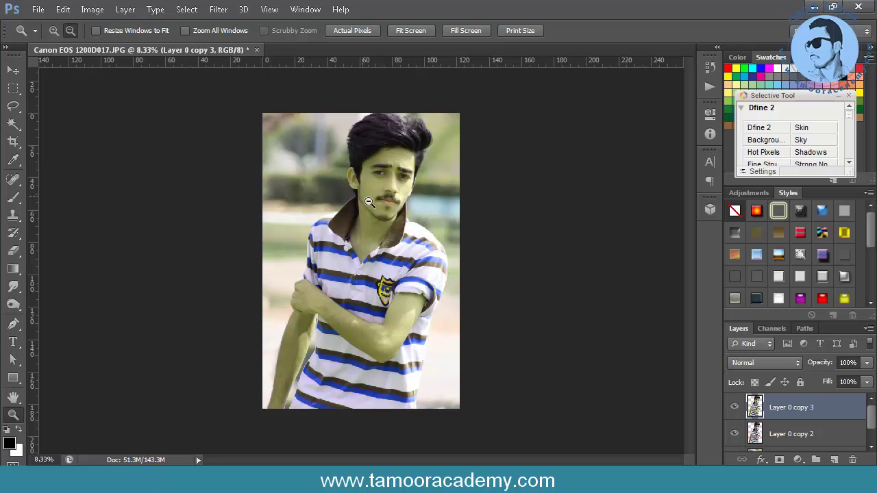
- Erase the hue-shifted layer over the man's face, ear and neck with a 200 px Eraser to restore the natural skin colour
{"action": "left_click", "coordinate": [380, 183]}
{"action": "left_click", "coordinate": [384, 185], "text": "alt"}
{"action": "left_click", "coordinate": [385, 186]}
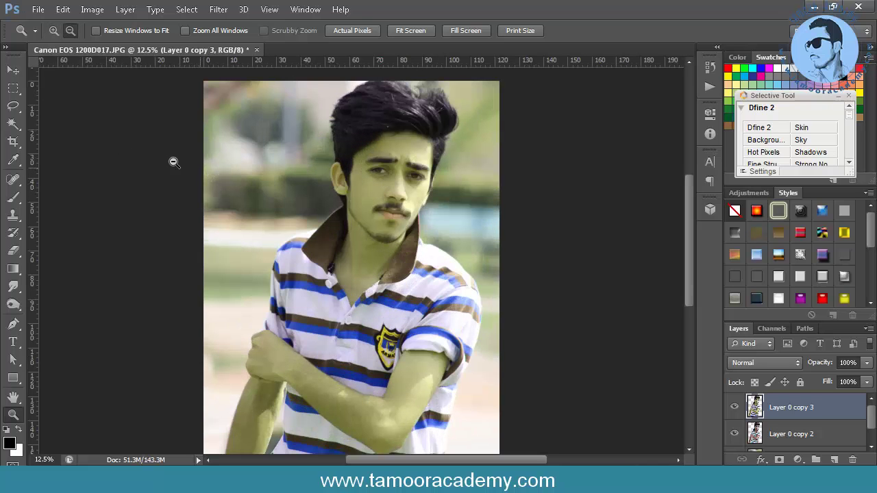
{"action": "left_click", "coordinate": [13, 252]}
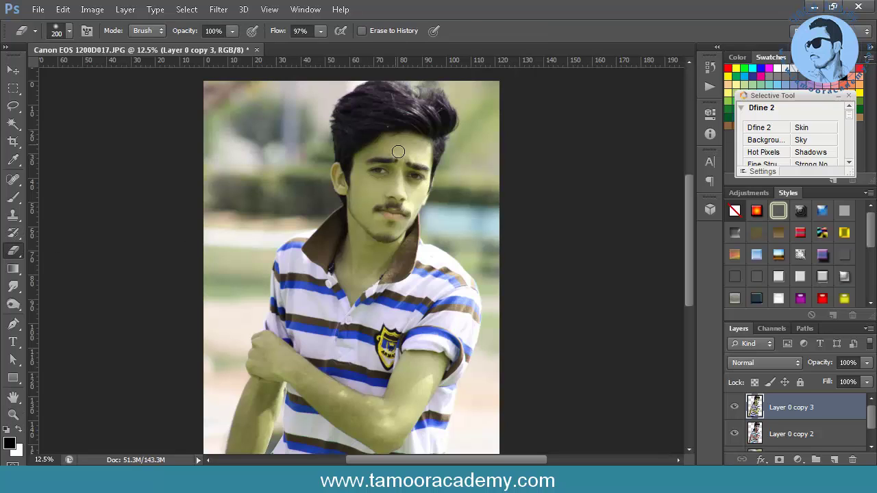
{"action": "mouse_move", "coordinate": [398, 152]}
{"action": "left_mouse_down"}
{"action": "mouse_move", "coordinate": [421, 159]}
{"action": "mouse_move", "coordinate": [412, 148]}
{"action": "mouse_move", "coordinate": [423, 144]}
{"action": "mouse_move", "coordinate": [381, 160]}
{"action": "mouse_move", "coordinate": [392, 180]}
{"action": "mouse_move", "coordinate": [363, 169]}
{"action": "left_mouse_up"}
{"action": "mouse_move", "coordinate": [341, 188]}
{"action": "left_mouse_down"}
{"action": "mouse_move", "coordinate": [368, 199]}
{"action": "mouse_move", "coordinate": [371, 237]}
{"action": "mouse_move", "coordinate": [383, 234]}
{"action": "mouse_move", "coordinate": [378, 213]}
{"action": "left_mouse_up"}
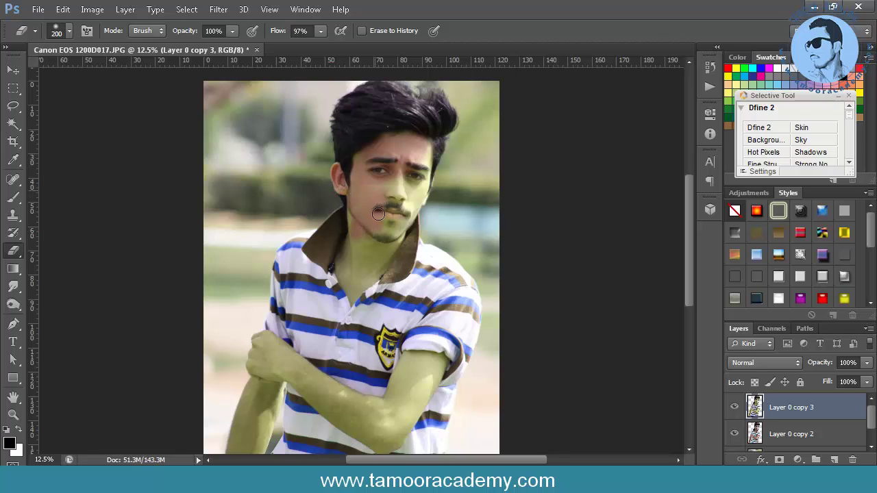
{"action": "mouse_move", "coordinate": [413, 187]}
{"action": "left_mouse_down"}
{"action": "mouse_move", "coordinate": [407, 218]}
{"action": "mouse_move", "coordinate": [406, 180]}
{"action": "mouse_move", "coordinate": [422, 173]}
{"action": "mouse_move", "coordinate": [411, 206]}
{"action": "mouse_move", "coordinate": [429, 161]}
{"action": "mouse_move", "coordinate": [437, 161]}
{"action": "mouse_move", "coordinate": [428, 148]}
{"action": "mouse_move", "coordinate": [357, 169]}
{"action": "mouse_move", "coordinate": [402, 145]}
{"action": "mouse_move", "coordinate": [430, 167]}
{"action": "mouse_move", "coordinate": [408, 238]}
{"action": "mouse_move", "coordinate": [394, 230]}
{"action": "mouse_move", "coordinate": [424, 201]}
{"action": "left_mouse_up"}
{"action": "mouse_move", "coordinate": [404, 250]}
{"action": "left_mouse_down"}
{"action": "mouse_move", "coordinate": [368, 240]}
{"action": "mouse_move", "coordinate": [366, 261]}
{"action": "mouse_move", "coordinate": [361, 236]}
{"action": "mouse_move", "coordinate": [354, 284]}
{"action": "mouse_move", "coordinate": [392, 265]}
{"action": "mouse_move", "coordinate": [364, 300]}
{"action": "mouse_move", "coordinate": [352, 274]}
{"action": "mouse_move", "coordinate": [360, 302]}
{"action": "mouse_move", "coordinate": [369, 269]}
{"action": "left_mouse_up"}
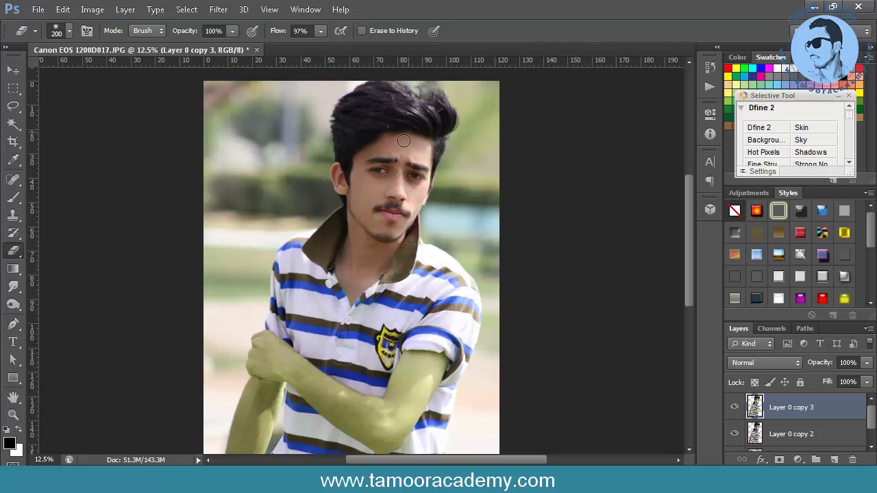
{"action": "mouse_move", "coordinate": [433, 125]}
{"action": "left_mouse_down"}
{"action": "mouse_move", "coordinate": [385, 100]}
{"action": "mouse_move", "coordinate": [349, 121]}
{"action": "mouse_move", "coordinate": [339, 158]}
{"action": "mouse_move", "coordinate": [405, 127]}
{"action": "left_mouse_up"}
- Erase the green tint from the bent arm, elbow and hand on Layer 0 copy 3
{"action": "mouse_move", "coordinate": [268, 355]}
{"action": "left_mouse_down"}
{"action": "mouse_move", "coordinate": [279, 392]}
{"action": "mouse_move", "coordinate": [287, 361]}
{"action": "mouse_move", "coordinate": [297, 371]}
{"action": "mouse_move", "coordinate": [288, 355]}
{"action": "mouse_move", "coordinate": [326, 400]}
{"action": "mouse_move", "coordinate": [291, 380]}
{"action": "mouse_move", "coordinate": [329, 403]}
{"action": "mouse_move", "coordinate": [311, 374]}
{"action": "mouse_move", "coordinate": [316, 402]}
{"action": "mouse_move", "coordinate": [310, 390]}
{"action": "mouse_move", "coordinate": [347, 423]}
{"action": "mouse_move", "coordinate": [327, 385]}
{"action": "mouse_move", "coordinate": [367, 427]}
{"action": "mouse_move", "coordinate": [350, 428]}
{"action": "mouse_move", "coordinate": [327, 409]}
{"action": "mouse_move", "coordinate": [371, 439]}
{"action": "mouse_move", "coordinate": [348, 397]}
{"action": "mouse_move", "coordinate": [377, 425]}
{"action": "mouse_move", "coordinate": [366, 411]}
{"action": "mouse_move", "coordinate": [403, 416]}
{"action": "mouse_move", "coordinate": [407, 386]}
{"action": "mouse_move", "coordinate": [424, 369]}
{"action": "mouse_move", "coordinate": [422, 397]}
{"action": "mouse_move", "coordinate": [425, 367]}
{"action": "mouse_move", "coordinate": [410, 363]}
{"action": "mouse_move", "coordinate": [406, 426]}
{"action": "mouse_move", "coordinate": [392, 422]}
{"action": "mouse_move", "coordinate": [394, 395]}
{"action": "mouse_move", "coordinate": [391, 415]}
{"action": "mouse_move", "coordinate": [415, 395]}
{"action": "mouse_move", "coordinate": [418, 410]}
{"action": "mouse_move", "coordinate": [438, 393]}
{"action": "left_mouse_up"}
{"action": "mouse_move", "coordinate": [409, 432]}
{"action": "left_mouse_down"}
{"action": "mouse_move", "coordinate": [382, 440]}
{"action": "mouse_move", "coordinate": [378, 430]}
{"action": "mouse_move", "coordinate": [392, 456]}
{"action": "mouse_move", "coordinate": [415, 429]}
{"action": "left_mouse_up"}
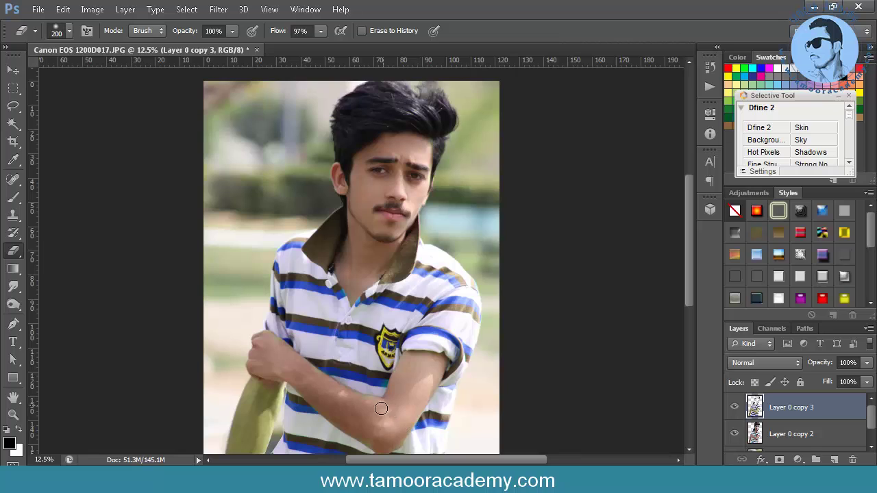
{"action": "mouse_move", "coordinate": [288, 355]}
{"action": "left_mouse_down"}
{"action": "mouse_move", "coordinate": [274, 348]}
{"action": "mouse_move", "coordinate": [275, 382]}
{"action": "mouse_move", "coordinate": [261, 389]}
{"action": "left_mouse_up"}
- Erase the remaining tint from the hanging forearm and touch up the upper arm below the rolled sleeve
{"action": "left_click_drag", "start_coordinate": [689, 262], "coordinate": [688, 306]}
{"action": "key", "text": "z"}
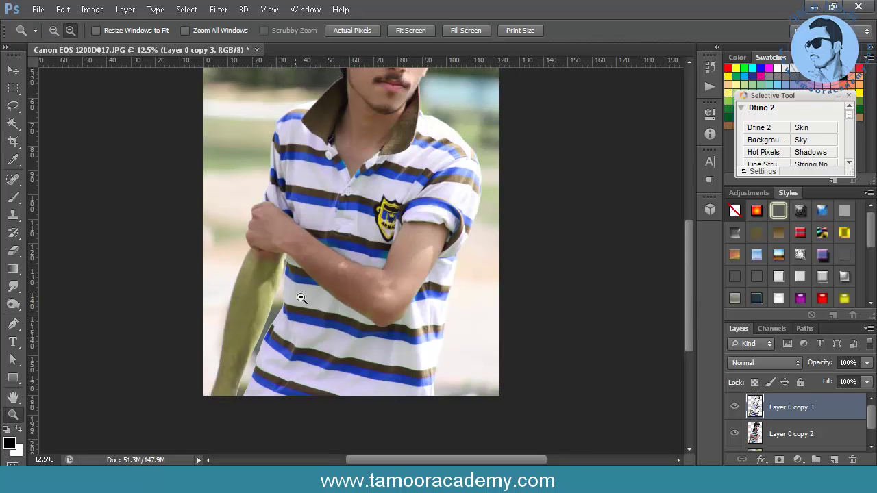
{"action": "left_click", "coordinate": [296, 298]}
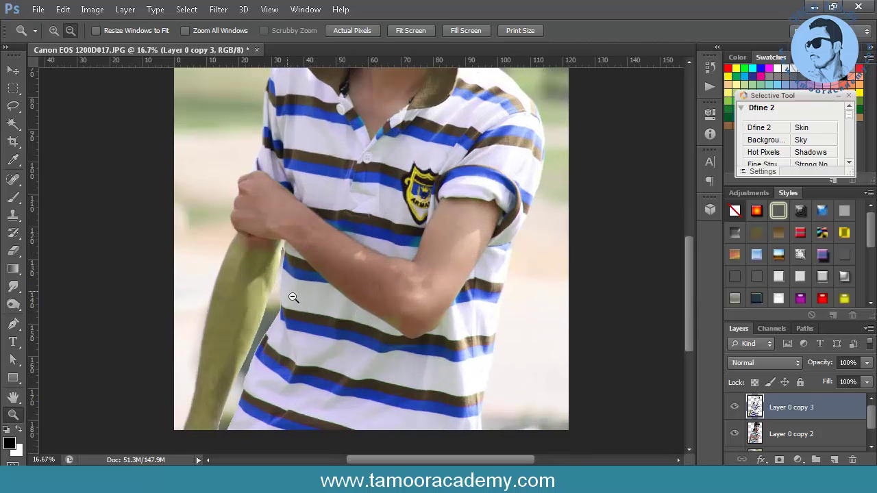
{"action": "key", "text": "e"}
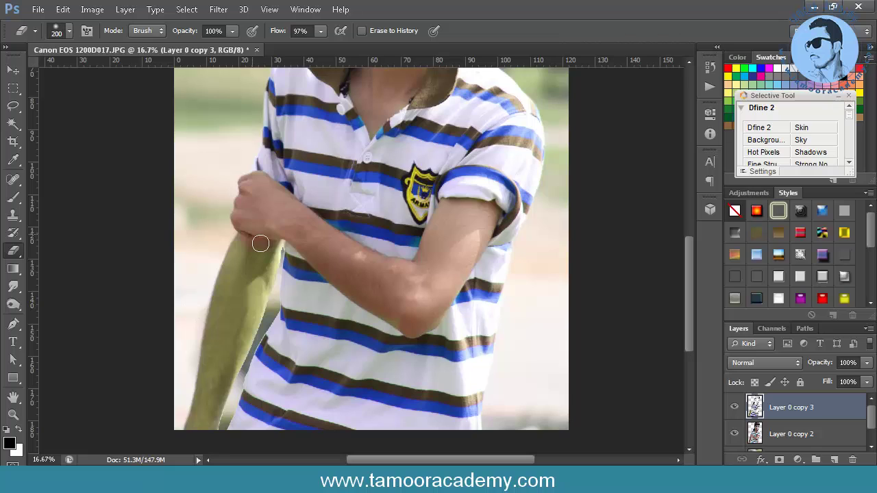
{"action": "mouse_move", "coordinate": [261, 241]}
{"action": "left_mouse_down"}
{"action": "mouse_move", "coordinate": [248, 310]}
{"action": "mouse_move", "coordinate": [238, 301]}
{"action": "mouse_move", "coordinate": [244, 253]}
{"action": "mouse_move", "coordinate": [233, 315]}
{"action": "mouse_move", "coordinate": [276, 259]}
{"action": "mouse_move", "coordinate": [274, 283]}
{"action": "mouse_move", "coordinate": [258, 318]}
{"action": "mouse_move", "coordinate": [230, 347]}
{"action": "mouse_move", "coordinate": [212, 351]}
{"action": "mouse_move", "coordinate": [216, 361]}
{"action": "mouse_move", "coordinate": [227, 335]}
{"action": "mouse_move", "coordinate": [232, 365]}
{"action": "mouse_move", "coordinate": [206, 409]}
{"action": "mouse_move", "coordinate": [205, 430]}
{"action": "mouse_move", "coordinate": [219, 446]}
{"action": "mouse_move", "coordinate": [222, 406]}
{"action": "mouse_move", "coordinate": [222, 417]}
{"action": "mouse_move", "coordinate": [265, 318]}
{"action": "mouse_move", "coordinate": [270, 296]}
{"action": "mouse_move", "coordinate": [257, 276]}
{"action": "mouse_move", "coordinate": [285, 252]}
{"action": "mouse_move", "coordinate": [282, 277]}
{"action": "mouse_move", "coordinate": [289, 253]}
{"action": "mouse_move", "coordinate": [254, 238]}
{"action": "left_mouse_up"}
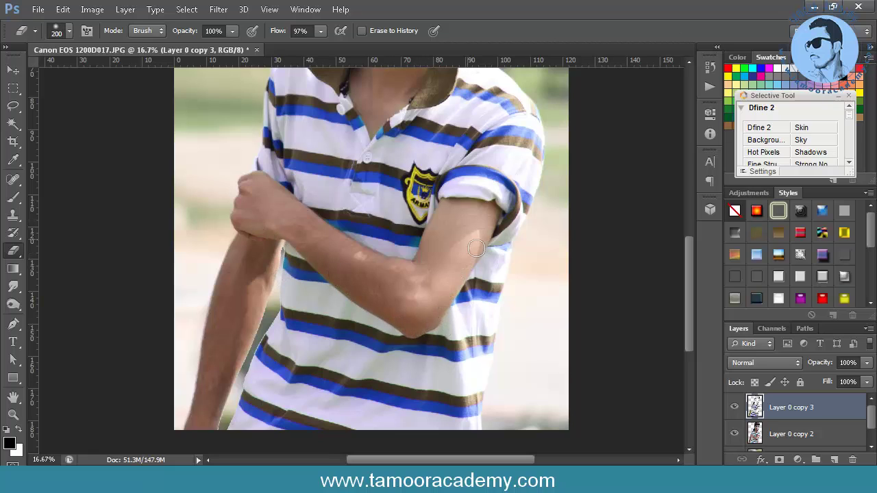
{"action": "mouse_move", "coordinate": [477, 207]}
{"action": "left_mouse_down"}
{"action": "mouse_move", "coordinate": [501, 231]}
{"action": "mouse_move", "coordinate": [478, 224]}
{"action": "left_mouse_up"}
- Apply a Color Balance adjustment to Layer 0 copy 3 that shifts the midtones from yellow toward blue
{"action": "key", "text": "z"}
{"action": "left_click", "coordinate": [445, 289], "text": "alt"}
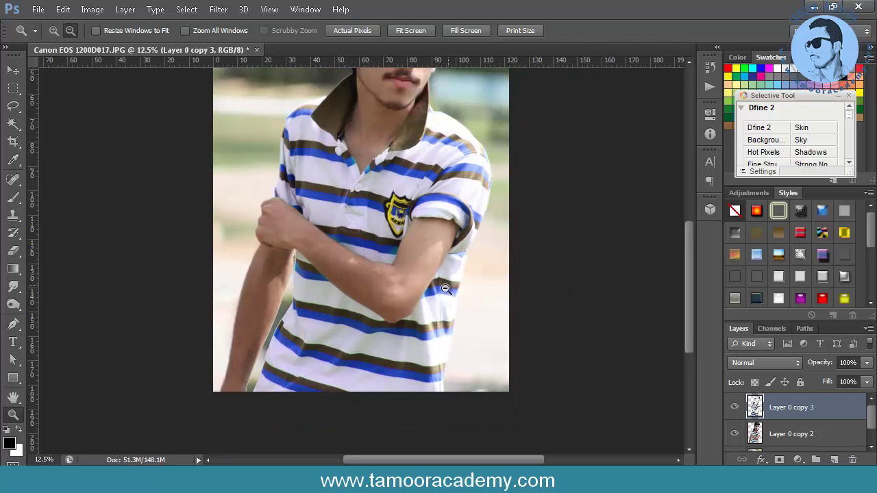
{"action": "left_click", "coordinate": [416, 200]}
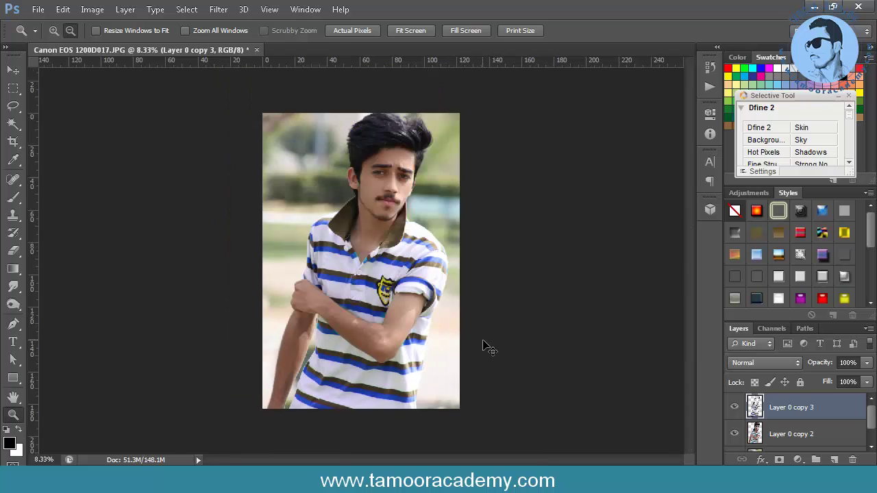
{"action": "key", "text": "ctrl+b"}
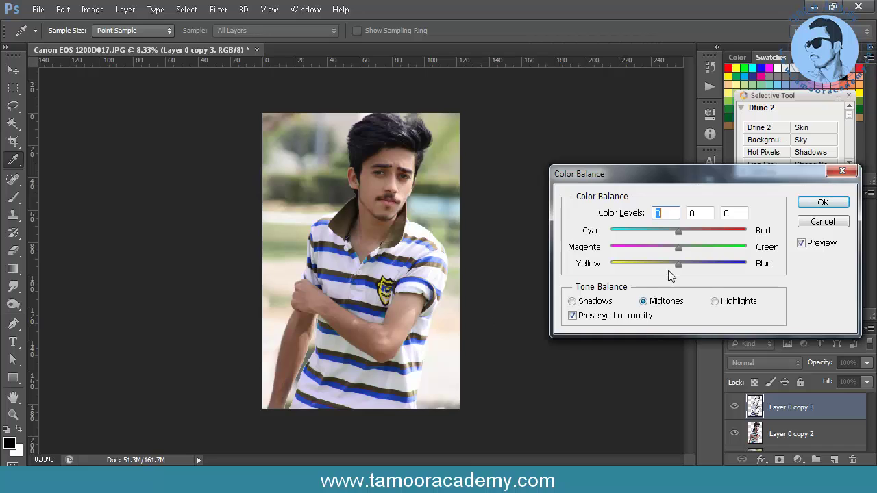
{"action": "left_click_drag", "start_coordinate": [699, 267], "coordinate": [722, 265]}
{"action": "left_click", "coordinate": [822, 203]}
{"action": "key", "text": "z"}
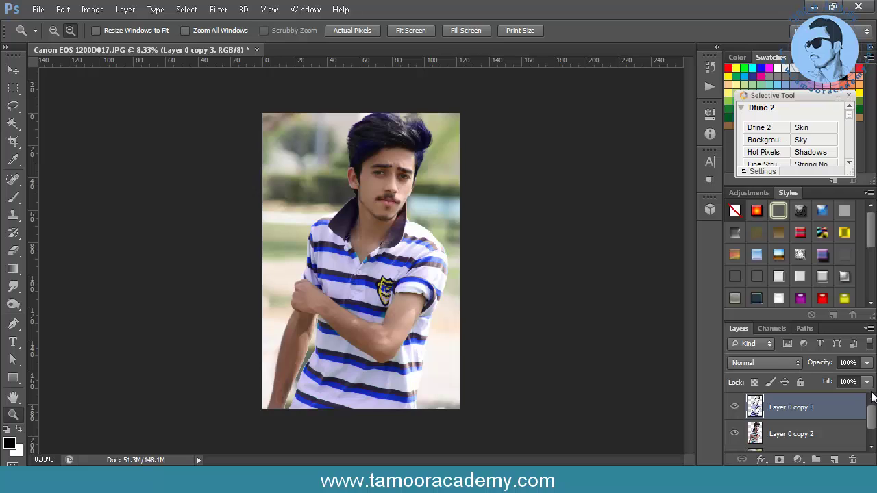
- Apply a Color Balance adjustment to the background on Layer 0 copy with midtone levels of +23, +73 and +21
{"action": "scroll", "coordinate": [870, 418], "scroll_direction": "down", "scroll_amount": 1}
{"action": "left_click", "coordinate": [803, 438]}
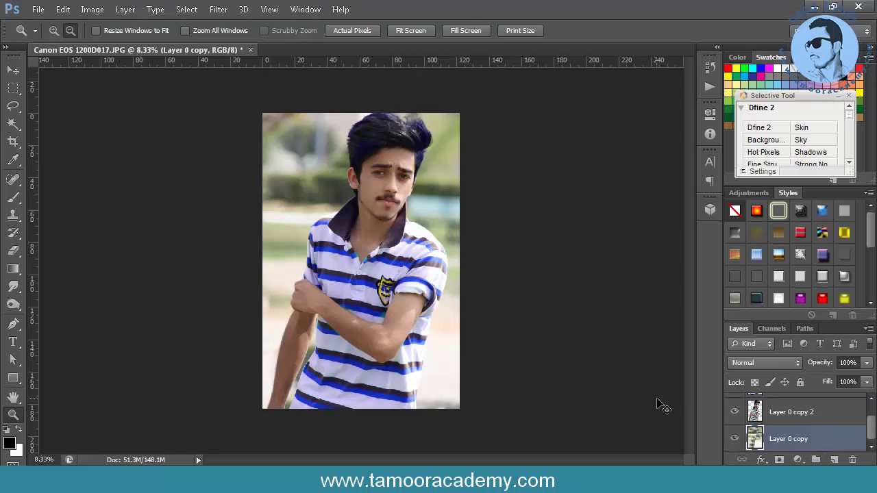
{"action": "key", "text": "ctrl+b"}
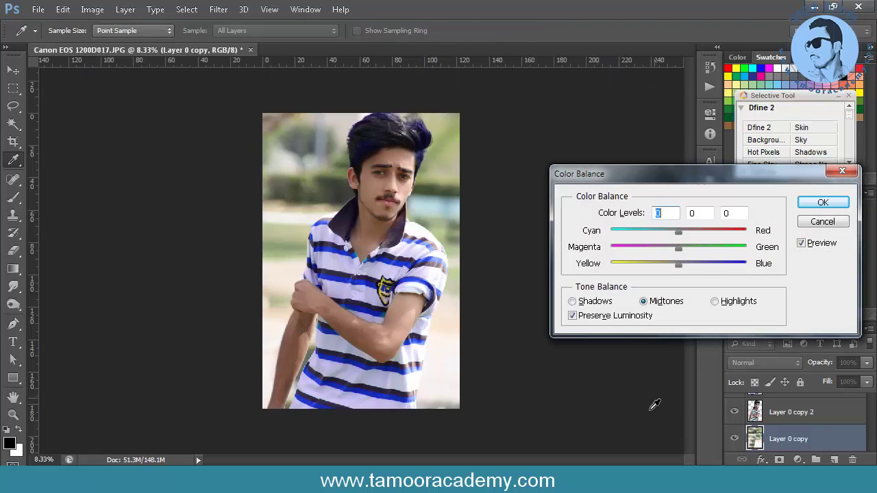
{"action": "left_click", "coordinate": [703, 248]}
{"action": "left_click_drag", "start_coordinate": [700, 249], "coordinate": [760, 253]}
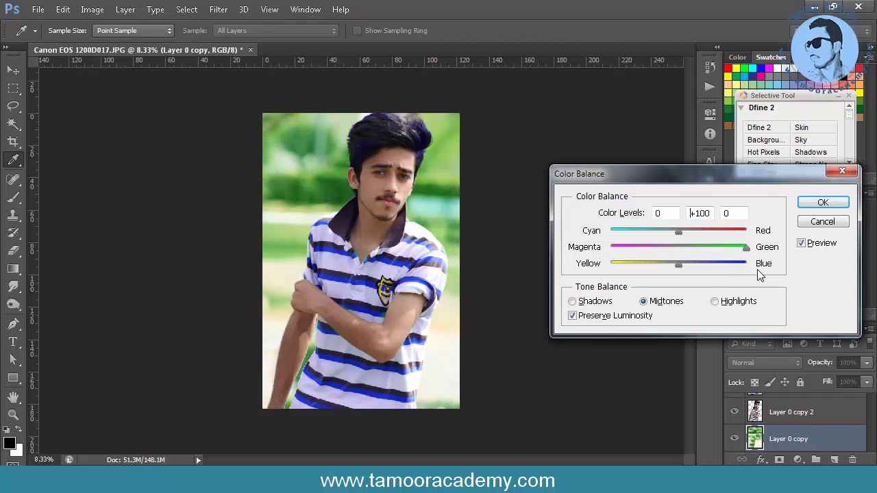
{"action": "left_click_drag", "start_coordinate": [752, 270], "coordinate": [728, 248]}
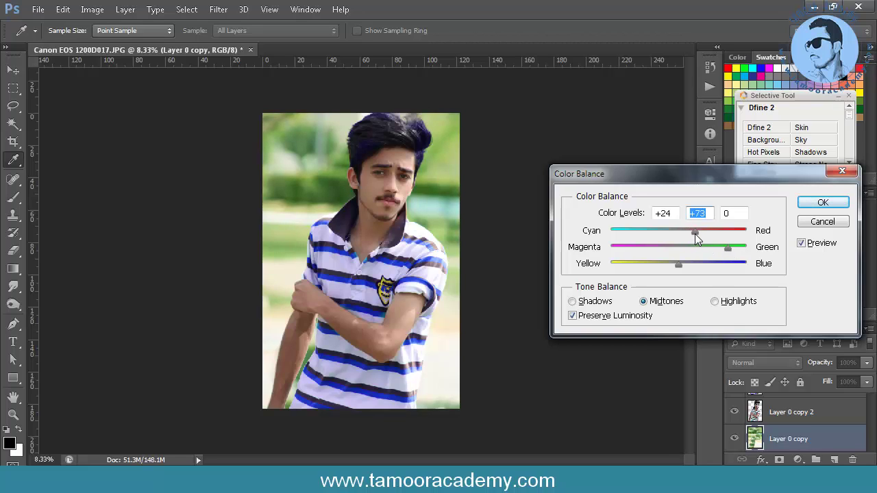
{"action": "left_click_drag", "start_coordinate": [685, 264], "coordinate": [692, 264]}
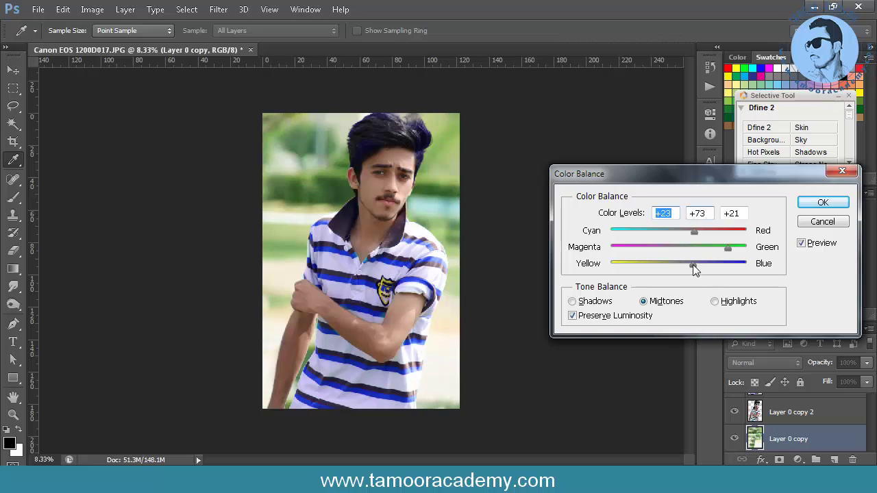
{"action": "left_click", "coordinate": [815, 204]}
- Erase the blue tint from the man's hair on Layer 0 copy 3 with the 200 px Eraser
{"action": "key", "text": "z"}
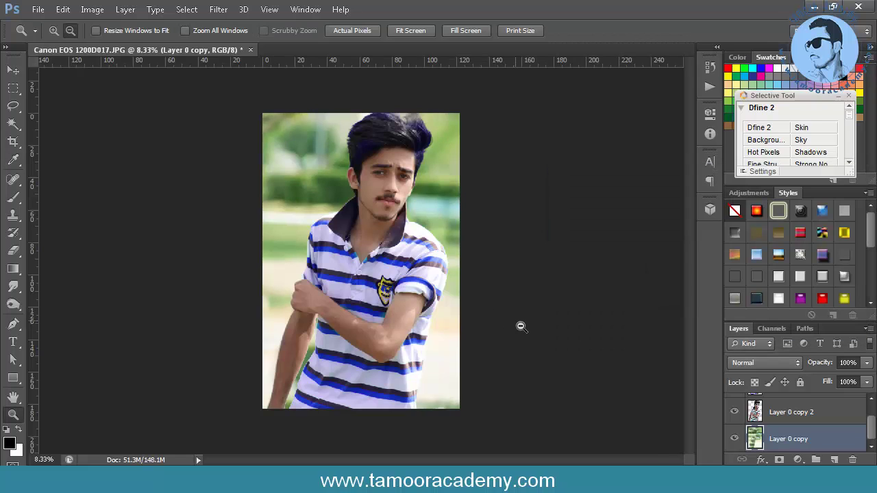
{"action": "left_click", "coordinate": [390, 141]}
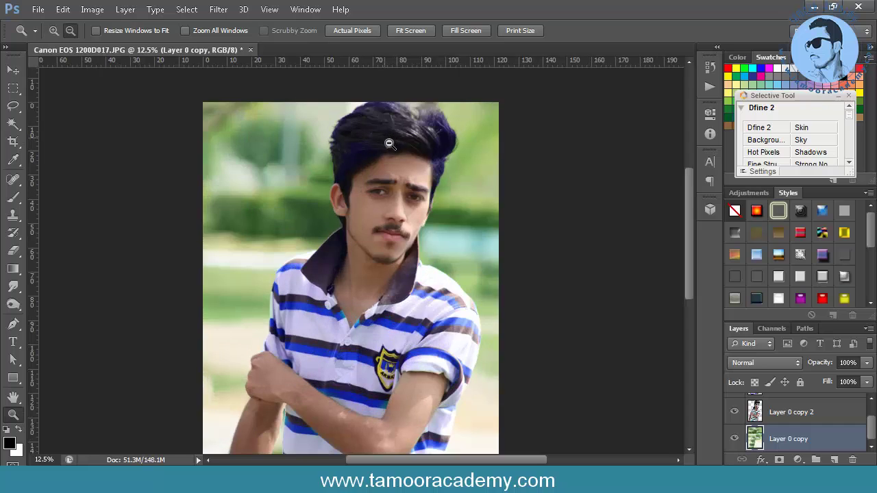
{"action": "key", "text": "e"}
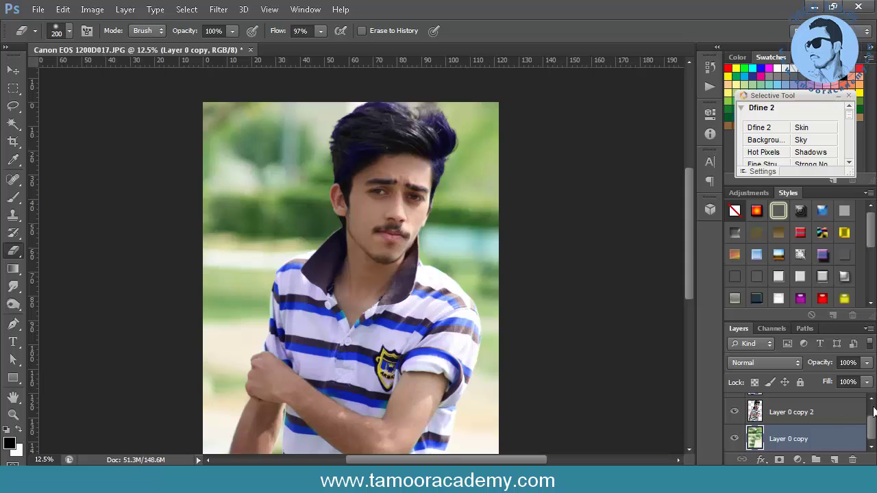
{"action": "left_click_drag", "start_coordinate": [873, 435], "coordinate": [872, 410]}
{"action": "left_click", "coordinate": [793, 404]}
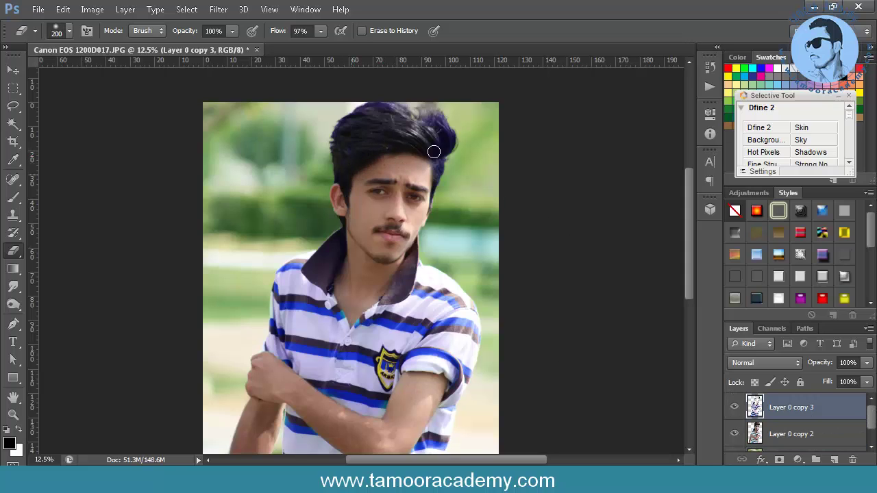
{"action": "mouse_move", "coordinate": [433, 151]}
{"action": "left_mouse_down"}
{"action": "mouse_move", "coordinate": [447, 180]}
{"action": "mouse_move", "coordinate": [446, 134]}
{"action": "left_mouse_up"}
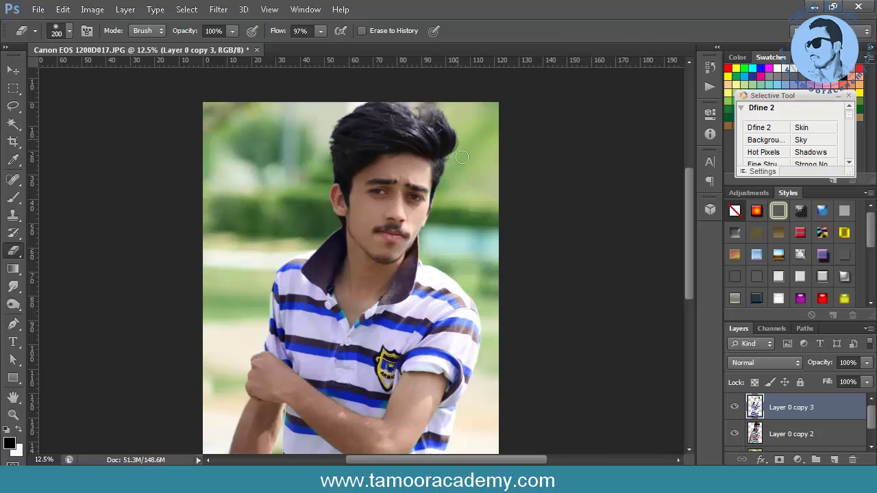
{"action": "key", "text": "z"}
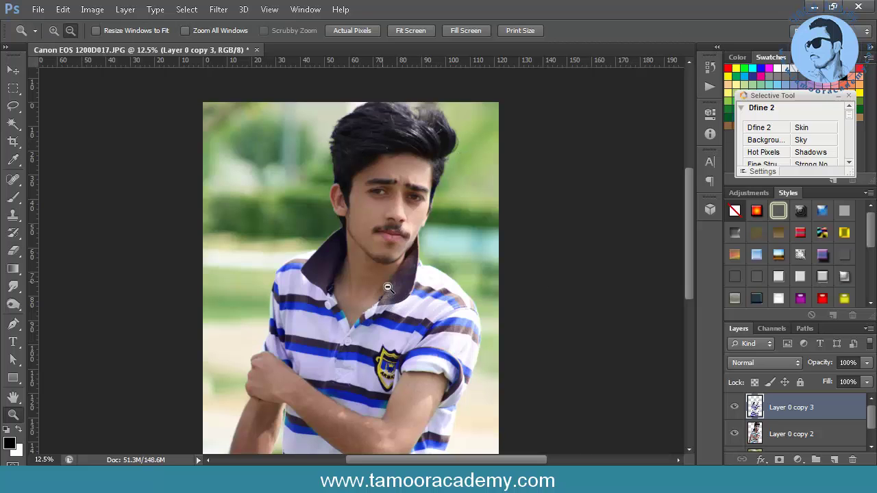
{"action": "left_click", "coordinate": [388, 288], "text": "alt"}
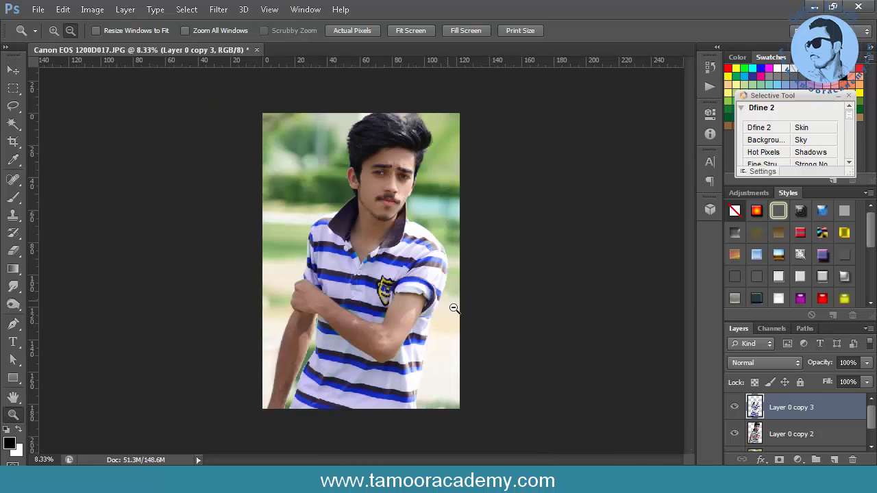
- Hide and show Layer 0 copy 3 to compare the original shirt colours with the recoloured ones
{"action": "left_click", "coordinate": [742, 410]}
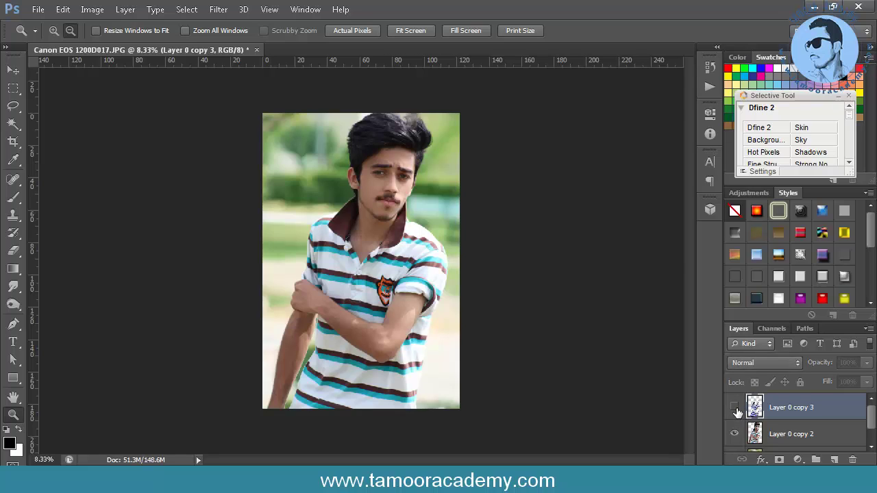
{"action": "left_click", "coordinate": [736, 410]}
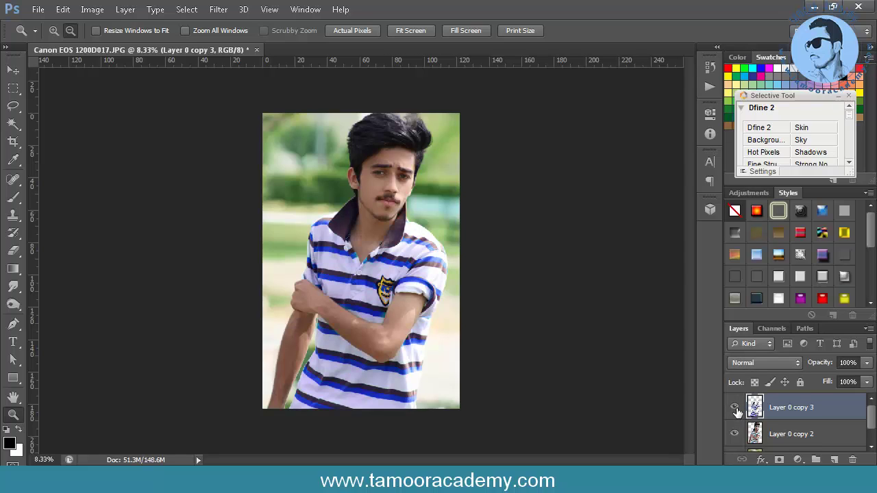
{"action": "left_click", "coordinate": [735, 407]}
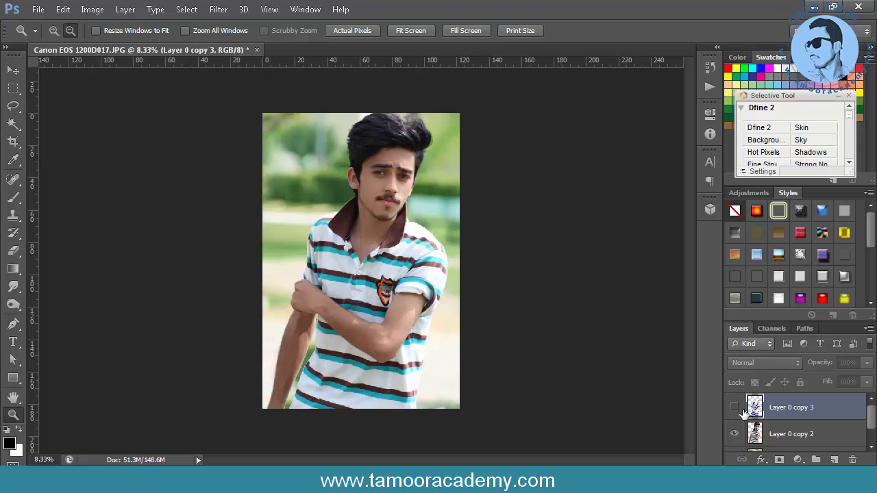
{"action": "left_click", "coordinate": [735, 408]}
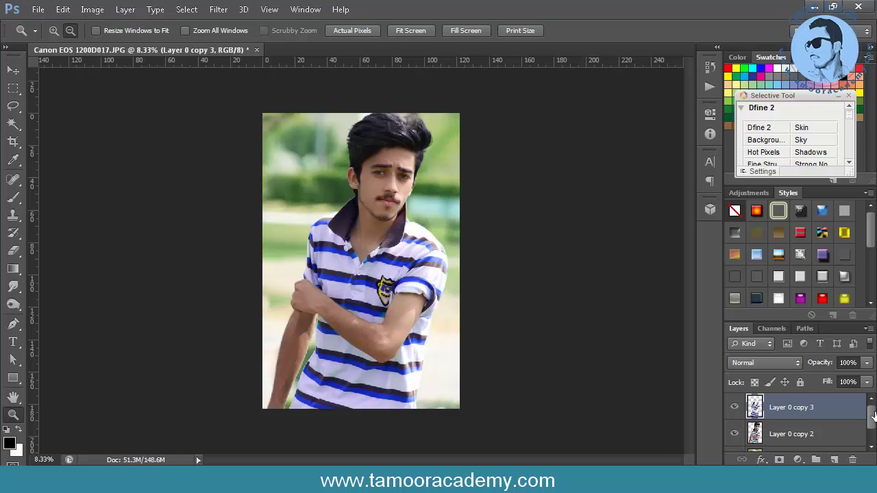
- Apply a slight Color Balance adjustment to the yellow–blue midtones of Layer 0 copy 3
{"action": "key", "text": "ctrl+b"}
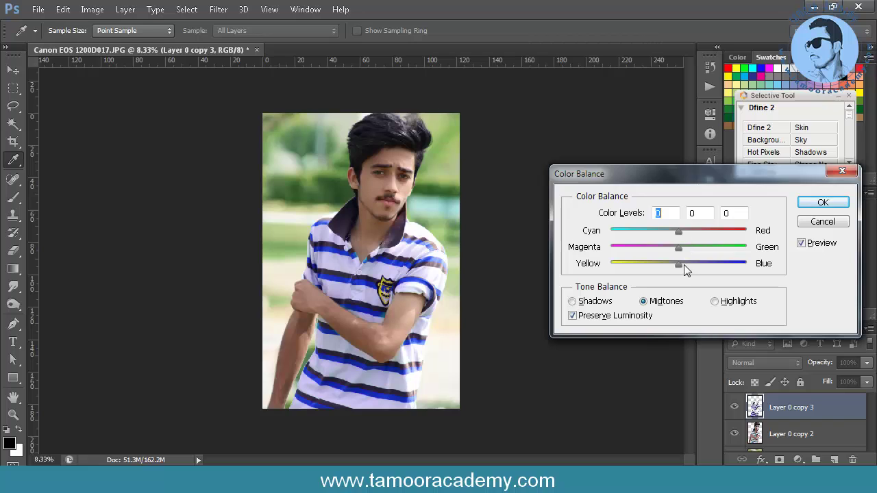
{"action": "mouse_move", "coordinate": [684, 265]}
{"action": "left_mouse_down"}
{"action": "mouse_move", "coordinate": [750, 265]}
{"action": "mouse_move", "coordinate": [596, 274]}
{"action": "mouse_move", "coordinate": [739, 270]}
{"action": "mouse_move", "coordinate": [680, 267]}
{"action": "left_mouse_up"}
{"action": "left_click", "coordinate": [823, 202]}
{"action": "key", "text": "z"}
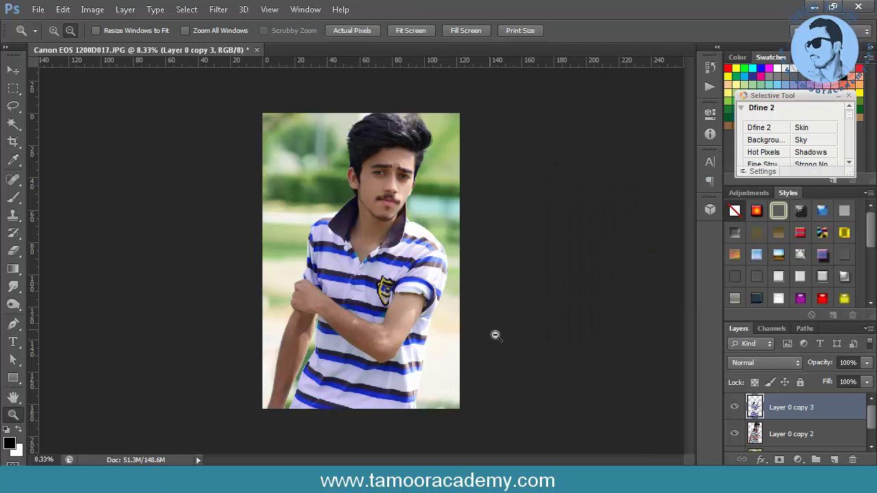